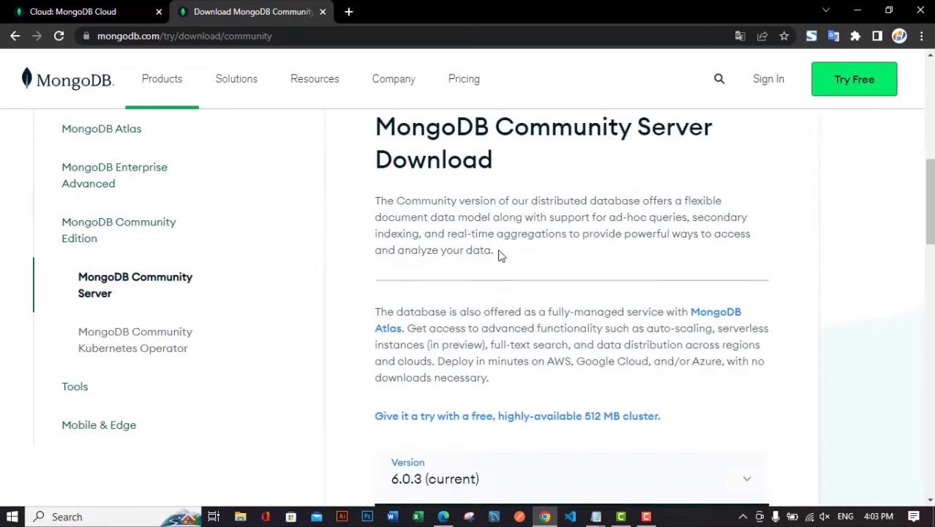
Choose version 4.2.23 for the MongoDB Community Server download.
{"action": "scroll", "coordinate": [381, 179], "scroll_direction": "up", "scroll_amount": 1}
{"action": "left_click_drag", "start_coordinate": [376, 180], "coordinate": [503, 233]}
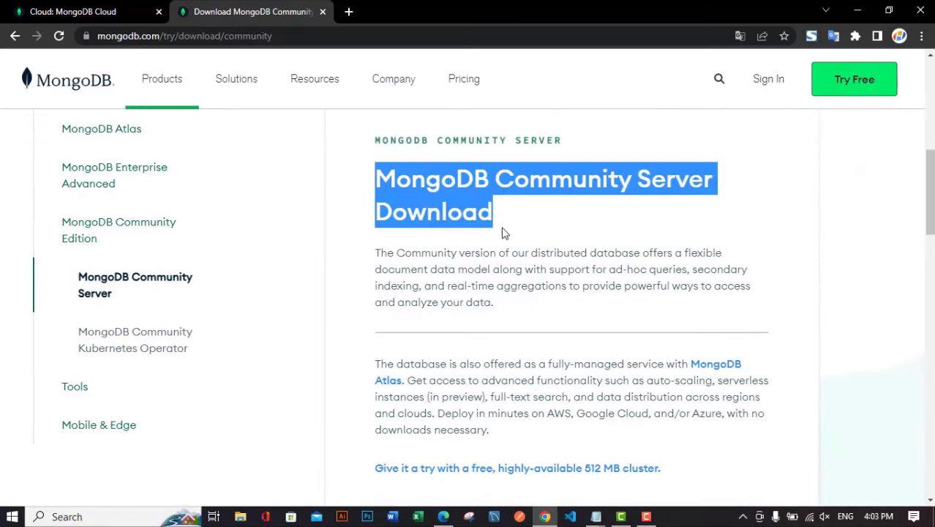
{"action": "scroll", "coordinate": [556, 234], "scroll_direction": "down", "scroll_amount": 5}
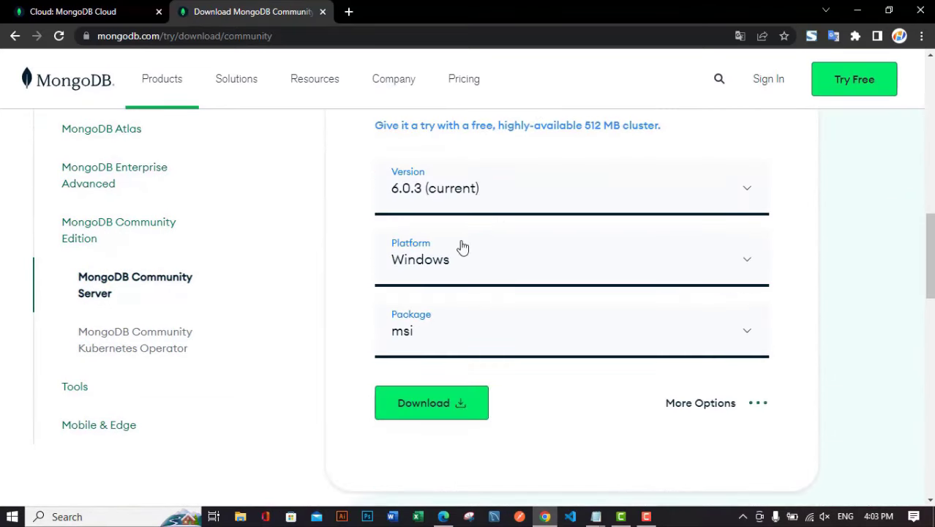
{"action": "left_click", "coordinate": [430, 191]}
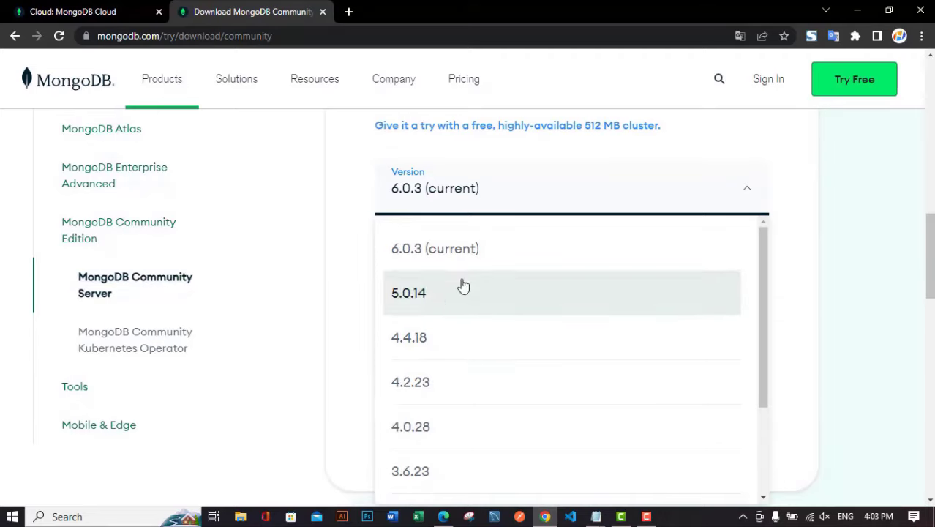
{"action": "left_click", "coordinate": [419, 383]}
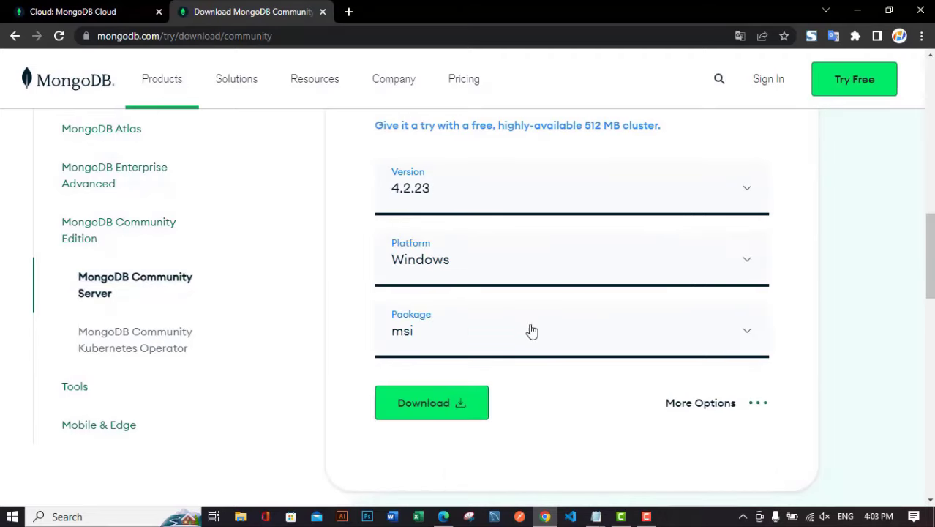
Keep Windows as the platform and msi as the package, and start the MongoDB Community Server download.
{"action": "left_click", "coordinate": [440, 270]}
{"action": "scroll", "coordinate": [458, 395], "scroll_direction": "down", "scroll_amount": 6}
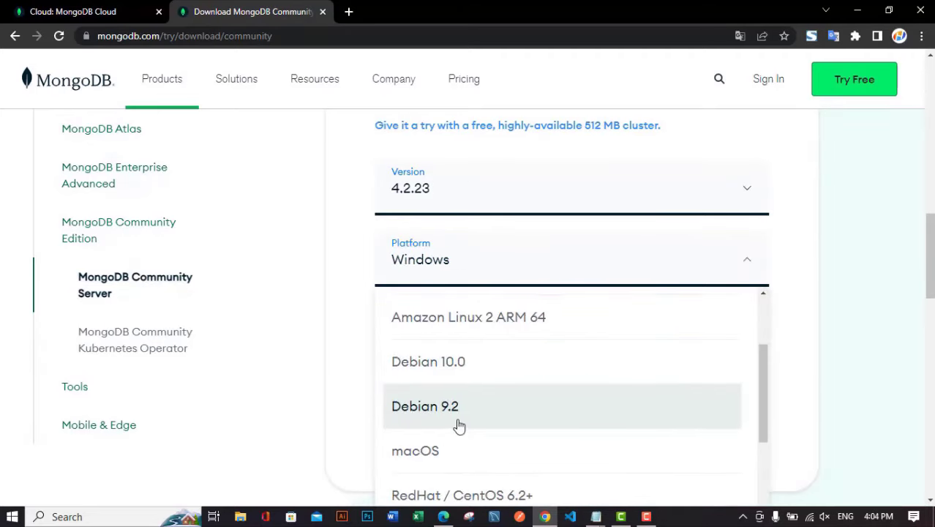
{"action": "scroll", "coordinate": [453, 398], "scroll_direction": "up", "scroll_amount": 8}
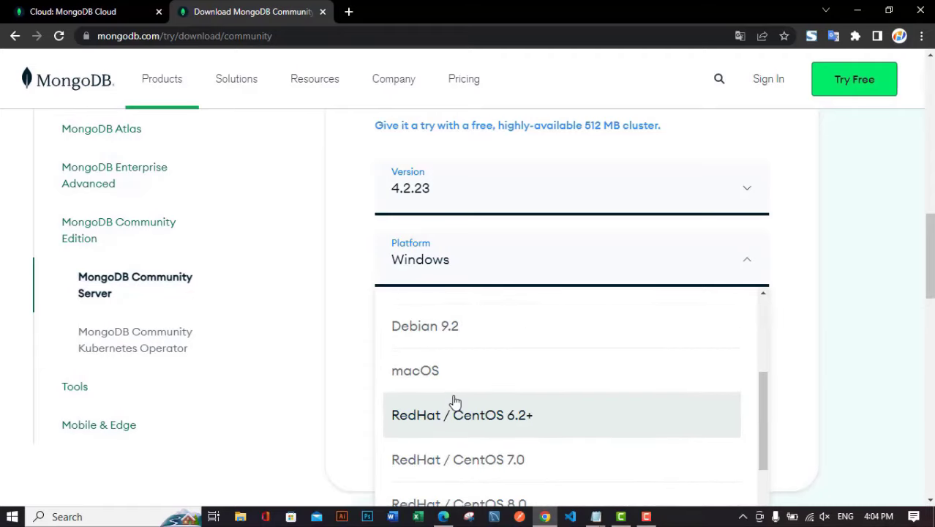
{"action": "left_click", "coordinate": [423, 327]}
{"action": "left_click", "coordinate": [435, 335]}
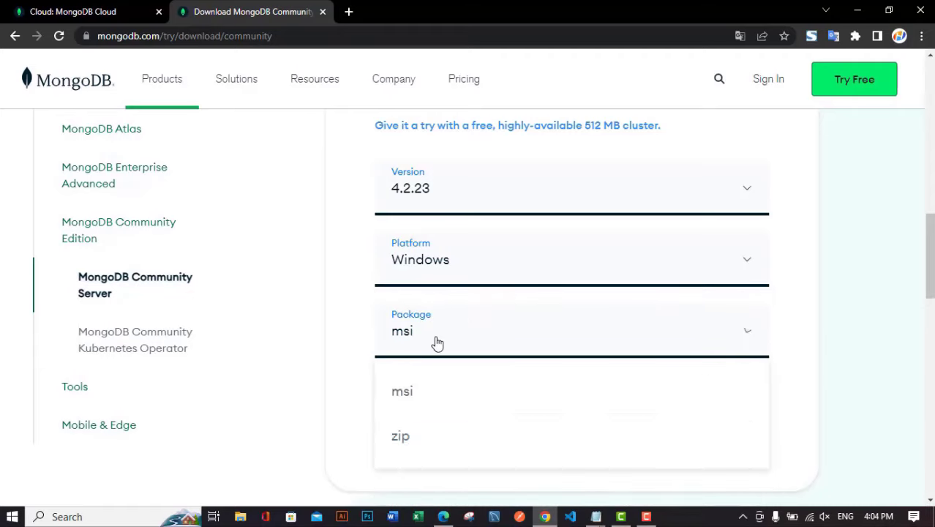
{"action": "left_click", "coordinate": [408, 403]}
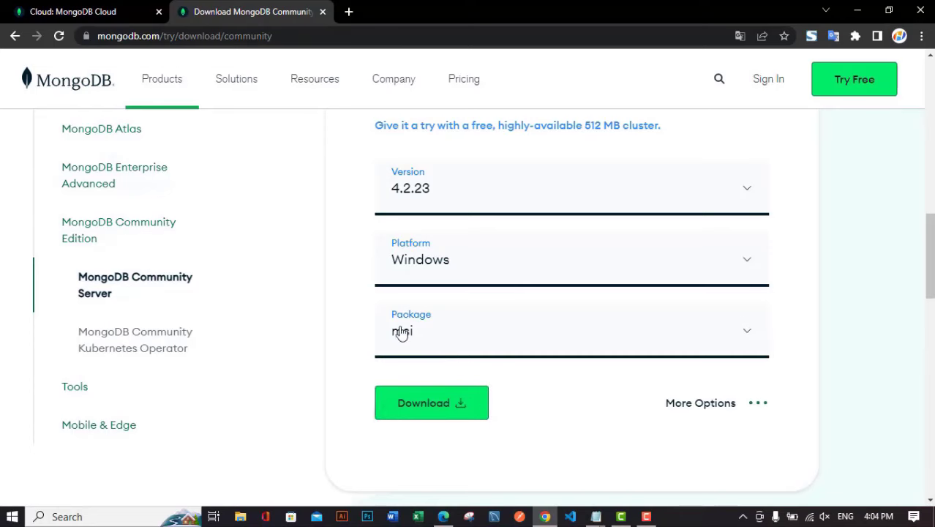
{"action": "left_click", "coordinate": [413, 414]}
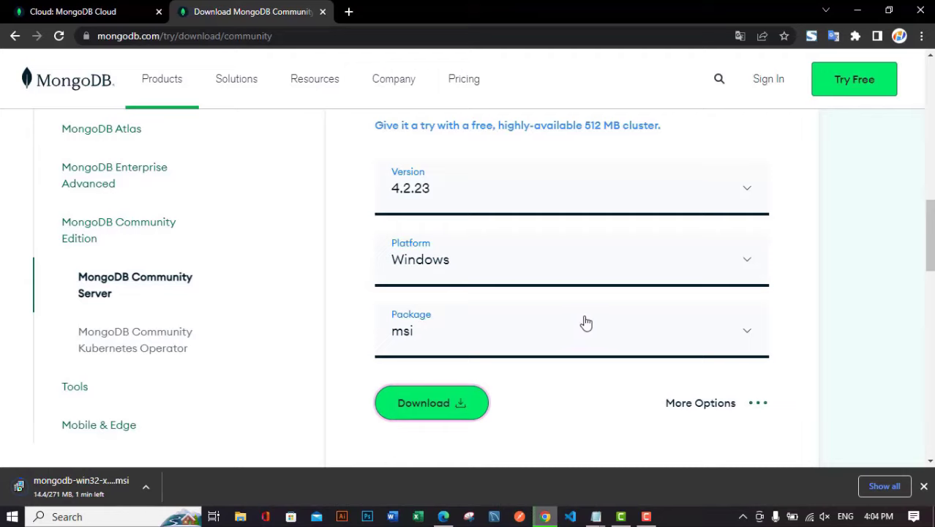
Open the downloaded MongoDB msi installer and close the browser window.
{"action": "left_click", "coordinate": [146, 486]}
{"action": "left_click", "coordinate": [177, 400]}
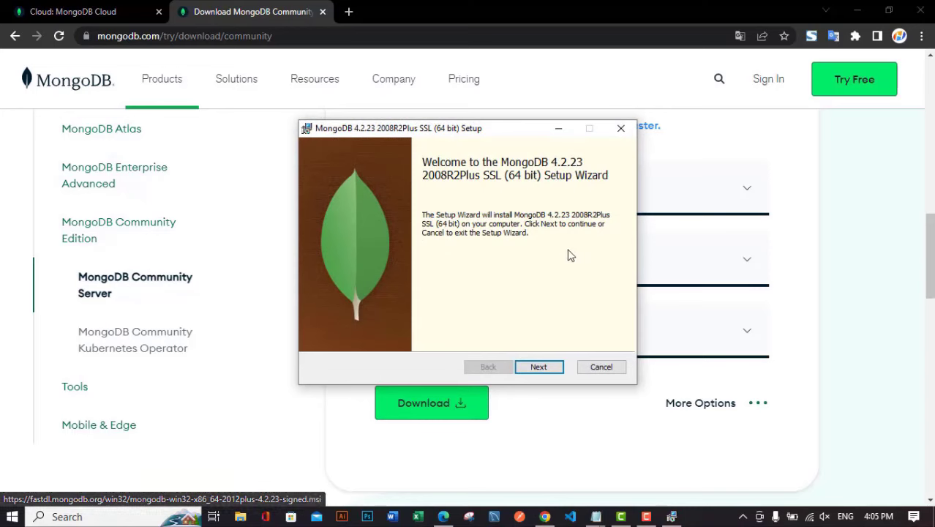
{"action": "left_click", "coordinate": [919, 10]}
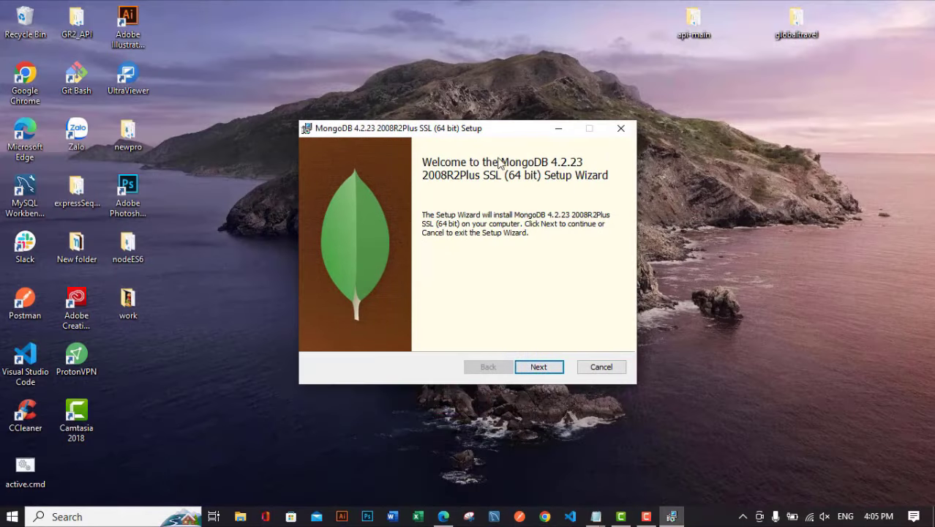
Accept the license agreement in the MongoDB setup wizard and choose the Complete setup type.
{"action": "left_click", "coordinate": [538, 366]}
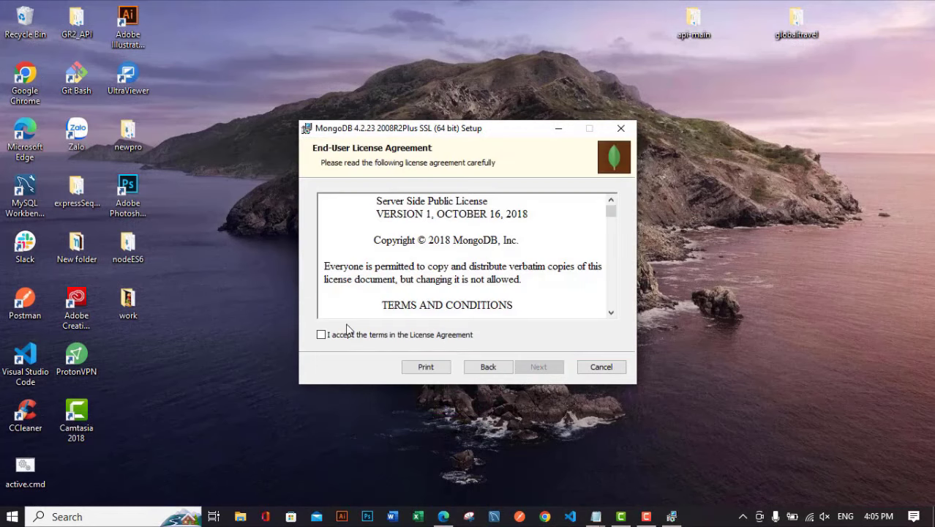
{"action": "left_click", "coordinate": [322, 335]}
{"action": "left_click", "coordinate": [541, 369]}
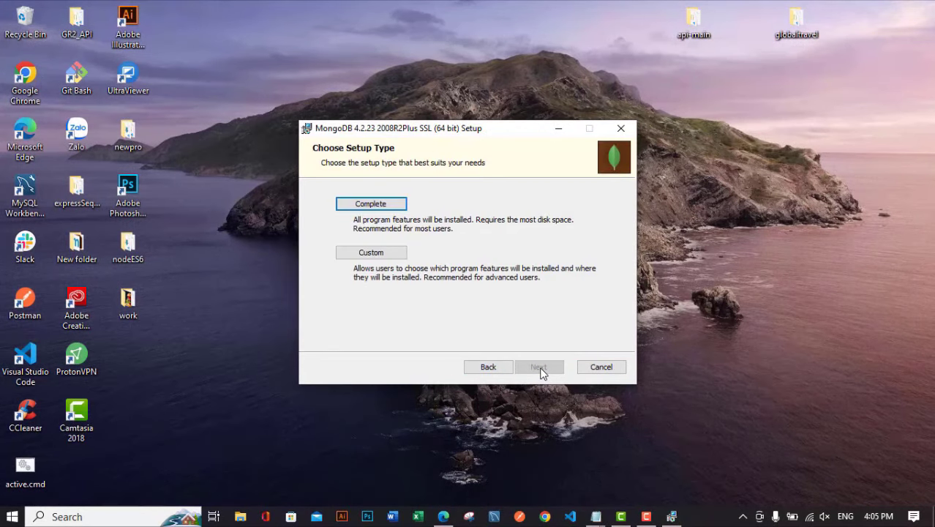
{"action": "left_click", "coordinate": [380, 210]}
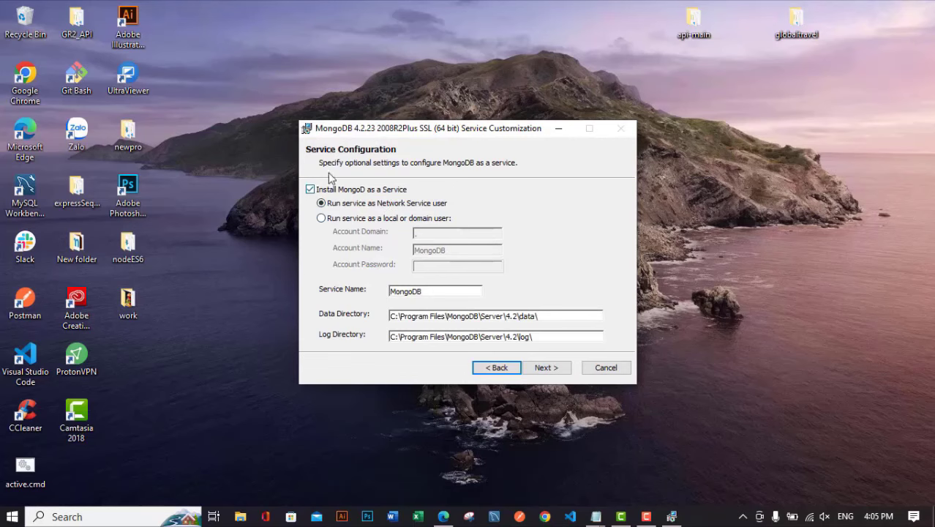
Keep MongoD running as a Network Service user, include MongoDB Compass, and start the installation.
{"action": "left_click", "coordinate": [408, 207]}
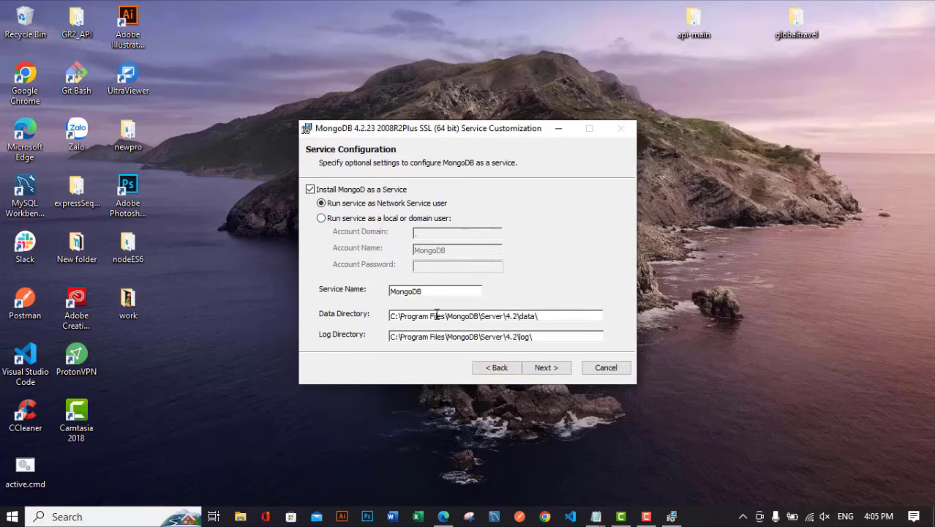
{"action": "left_click", "coordinate": [542, 366]}
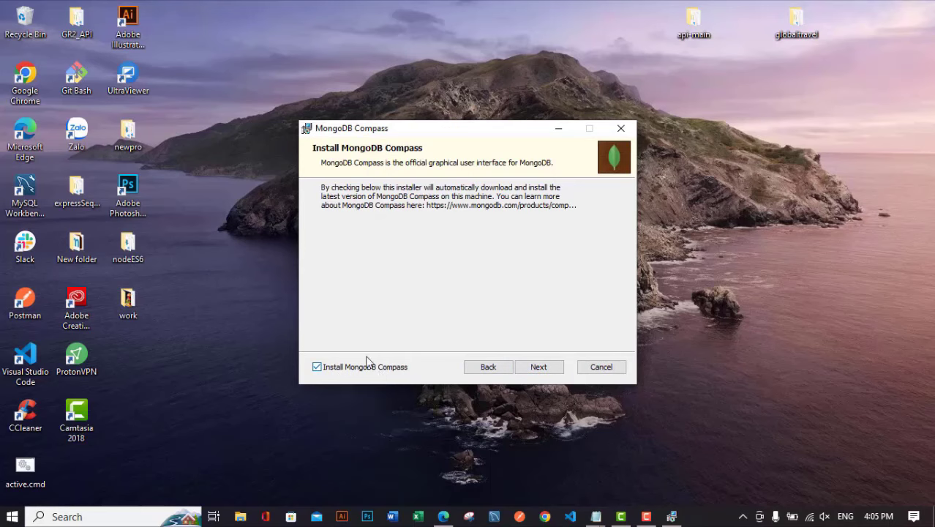
{"action": "left_click", "coordinate": [542, 369]}
{"action": "left_click", "coordinate": [534, 367]}
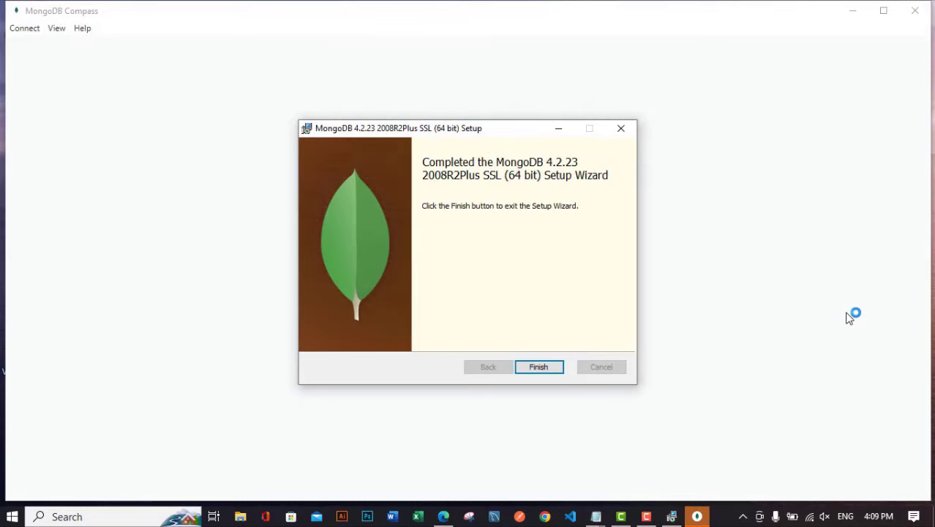
Finish the MongoDB setup wizard and dismiss the Compass welcome dialog by starting Compass.
{"action": "left_click", "coordinate": [537, 368]}
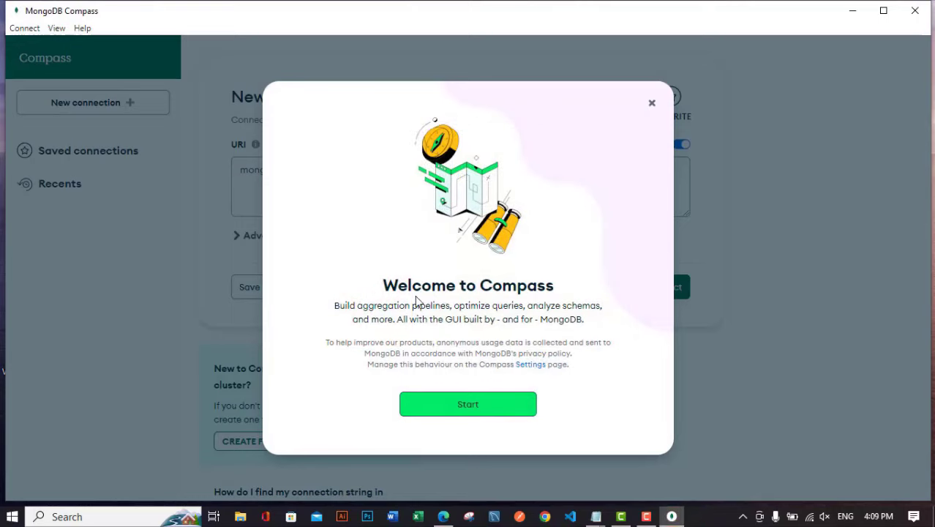
{"action": "left_click_drag", "start_coordinate": [393, 287], "coordinate": [549, 289]}
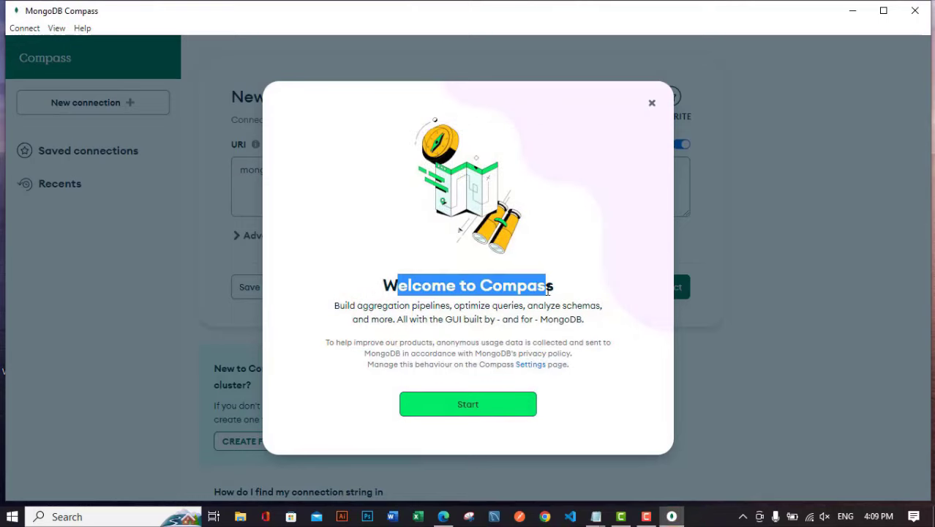
{"action": "left_click", "coordinate": [485, 404]}
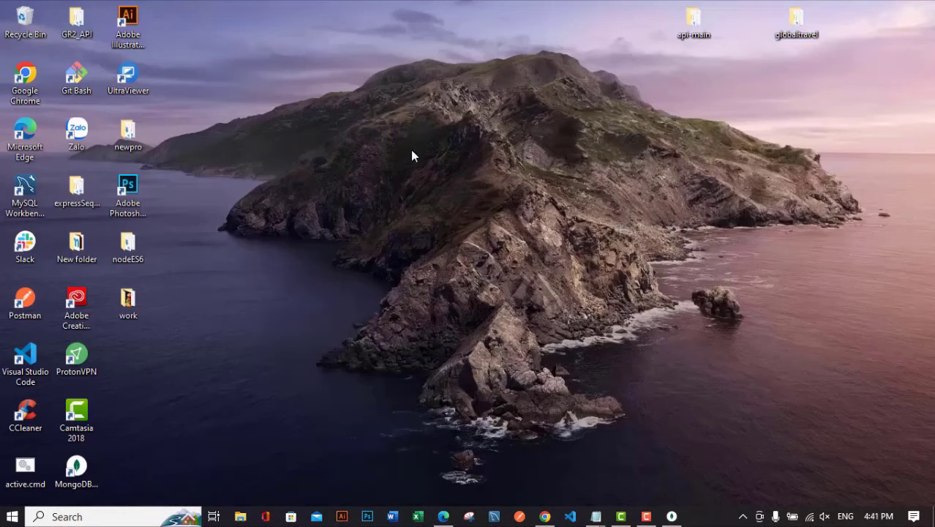
{"action": "right_click", "coordinate": [401, 136]}
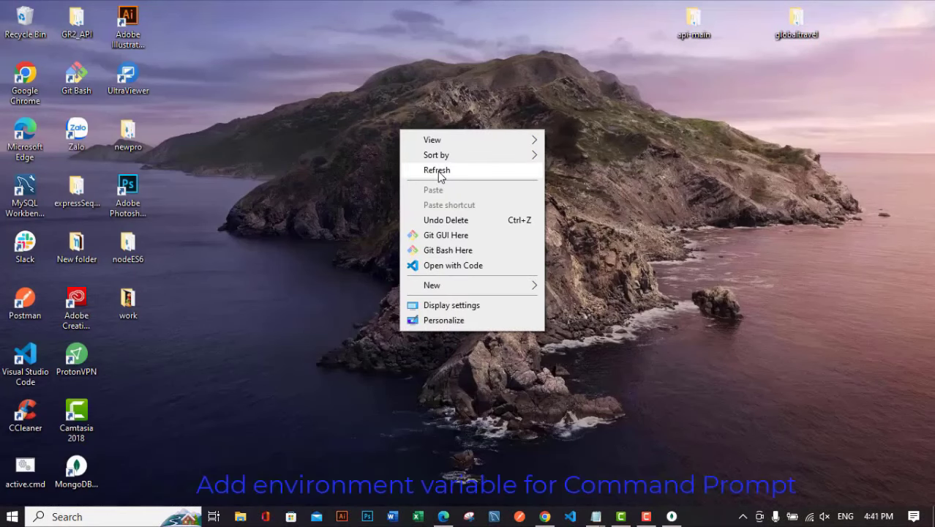
{"action": "left_click", "coordinate": [436, 171]}
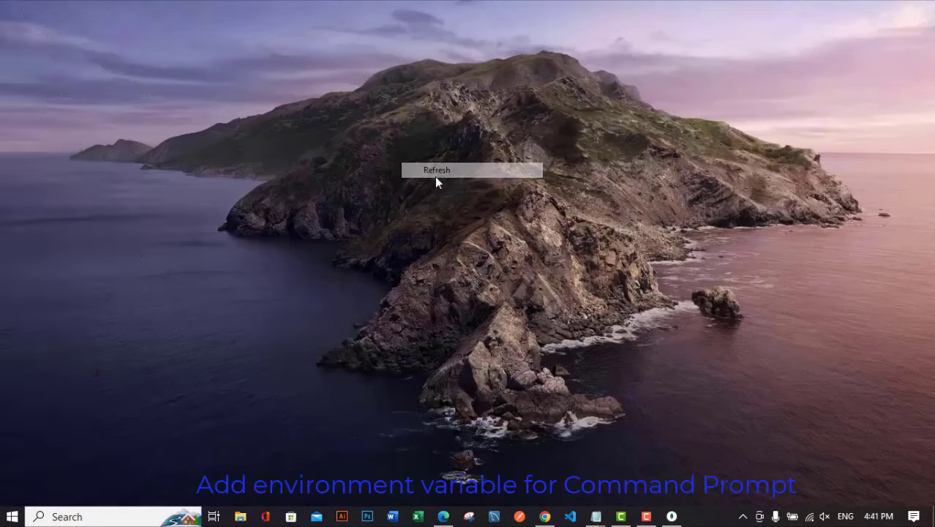
Browse in File Explorer to the MongoDB bin folder under Program Files, MongoDB, Server, 4.2 on drive C.
{"action": "left_click", "coordinate": [240, 517]}
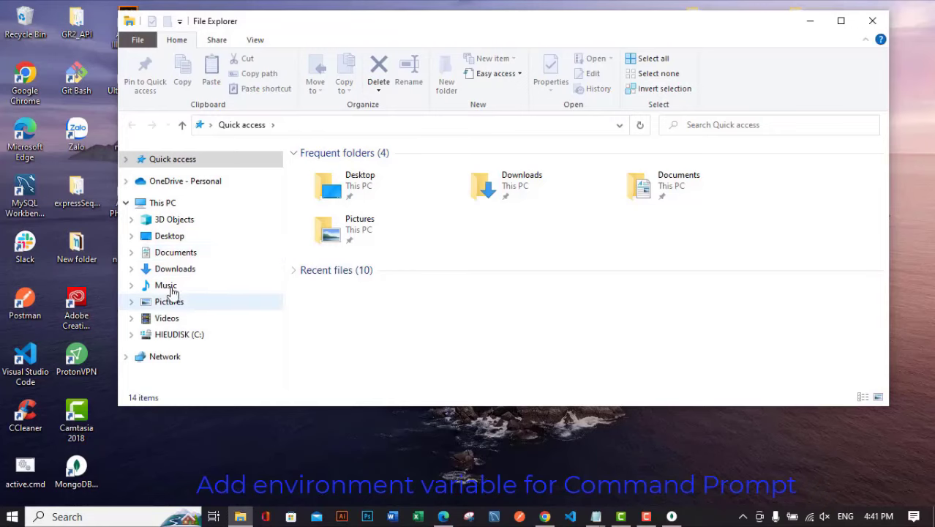
{"action": "left_click", "coordinate": [168, 336]}
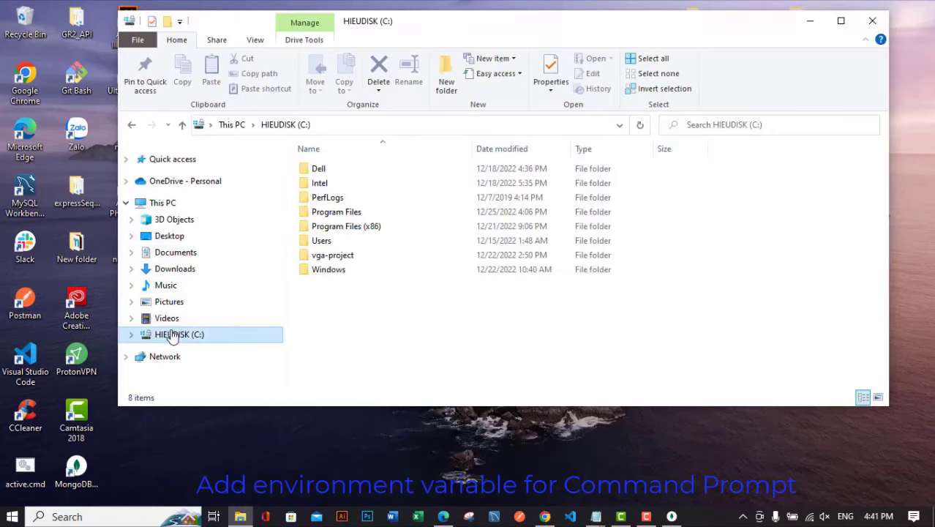
{"action": "double_click", "coordinate": [350, 213]}
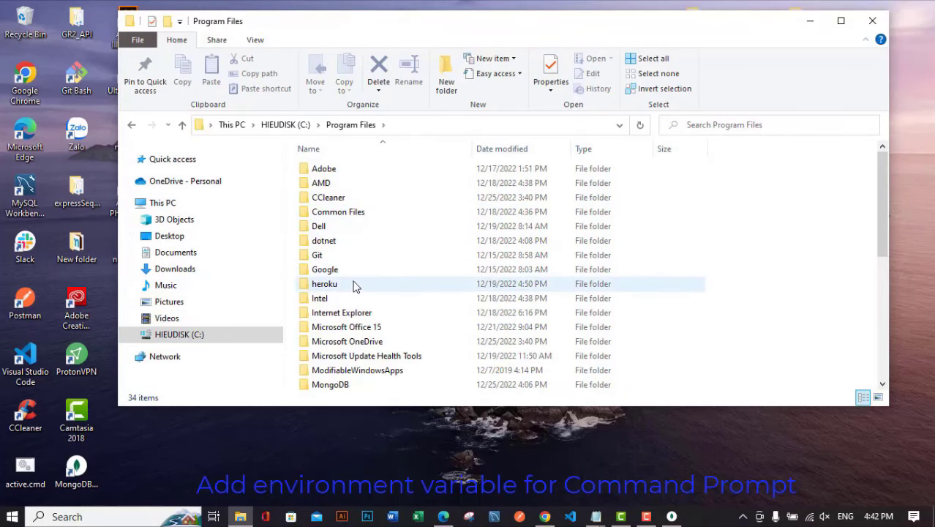
{"action": "scroll", "coordinate": [354, 286], "scroll_direction": "down", "scroll_amount": 1}
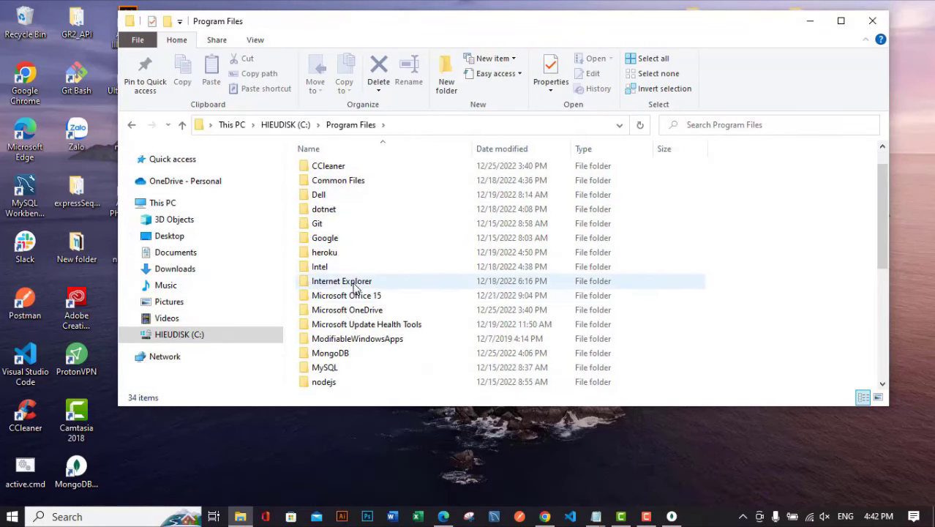
{"action": "double_click", "coordinate": [347, 358]}
{"action": "double_click", "coordinate": [326, 169]}
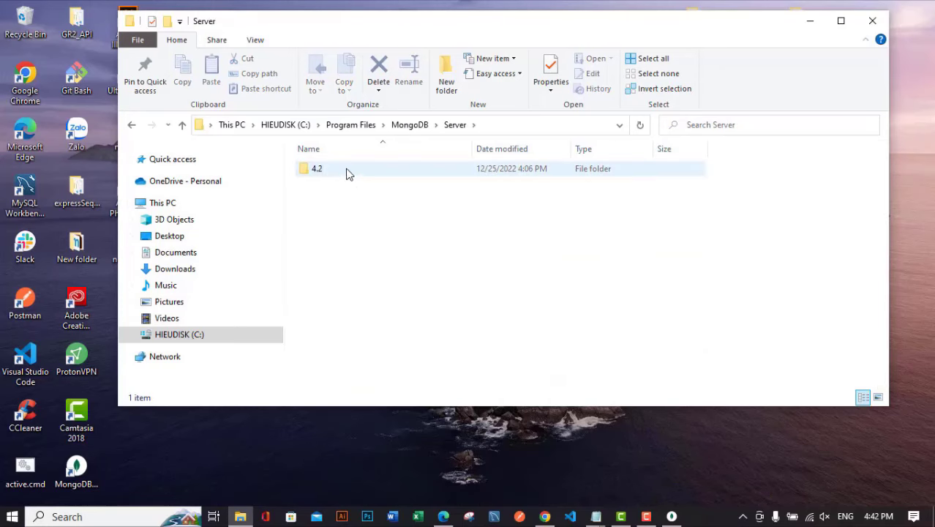
{"action": "double_click", "coordinate": [348, 173]}
{"action": "double_click", "coordinate": [329, 171]}
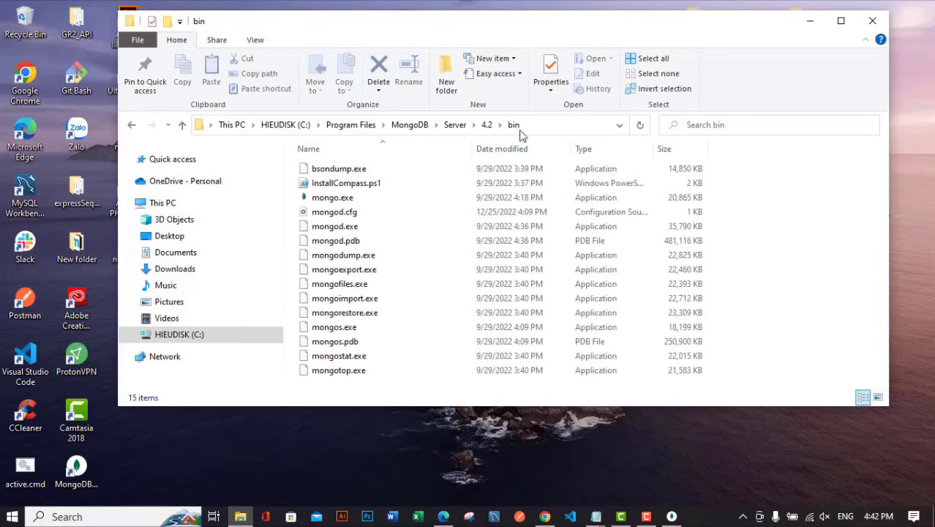
Copy the bin folder's full path, C:\Program Files\MongoDB\Server\4.2\bin.
{"action": "left_click", "coordinate": [619, 125]}
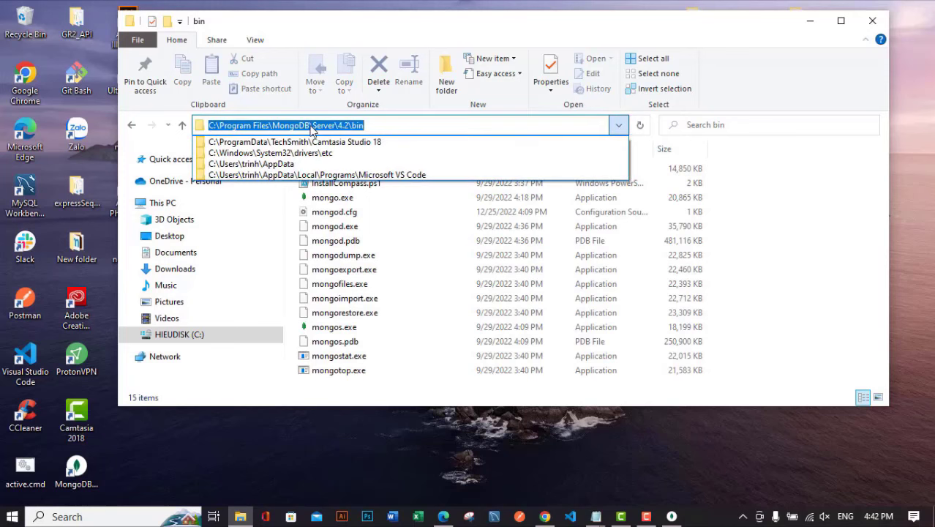
{"action": "key", "text": "ctrl+c"}
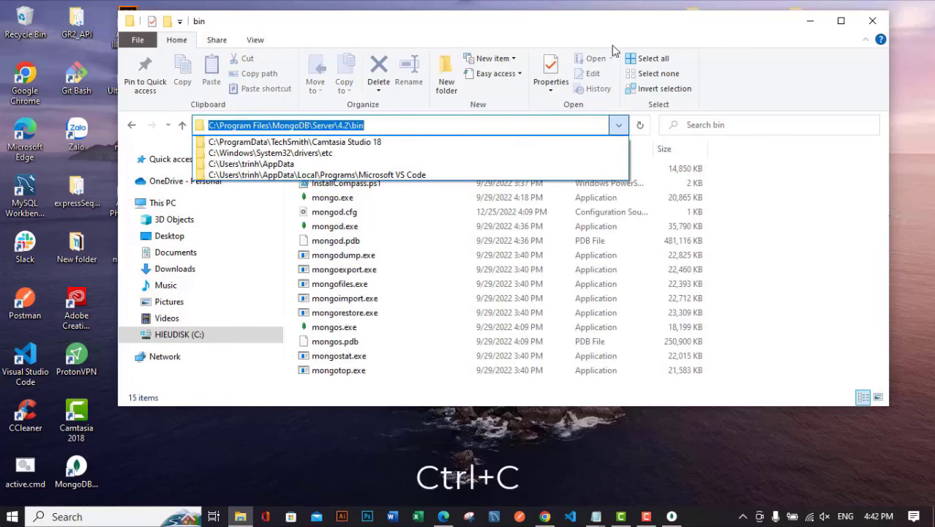
{"action": "left_click", "coordinate": [653, 34]}
Find the system environment variables settings through Windows search and open the Environment Variables dialog.
{"action": "left_click", "coordinate": [130, 516]}
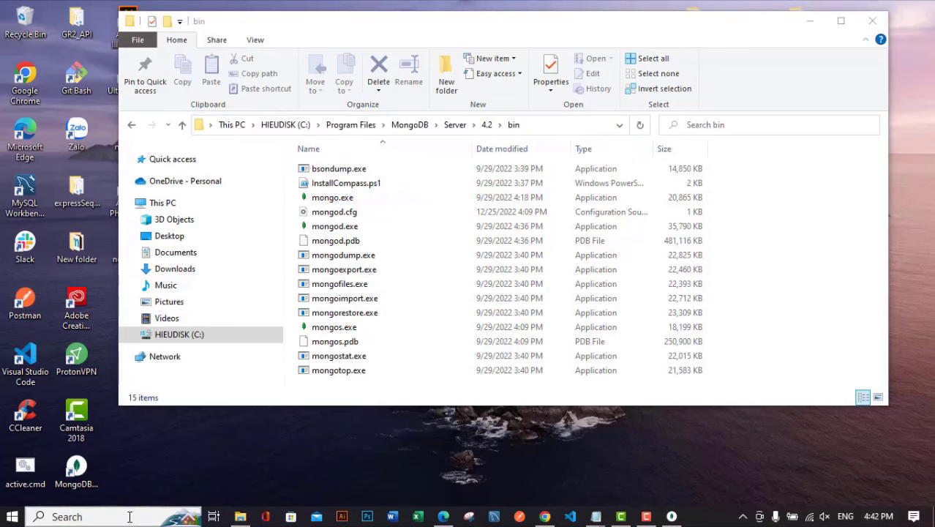
{"action": "type", "text": "envi"}
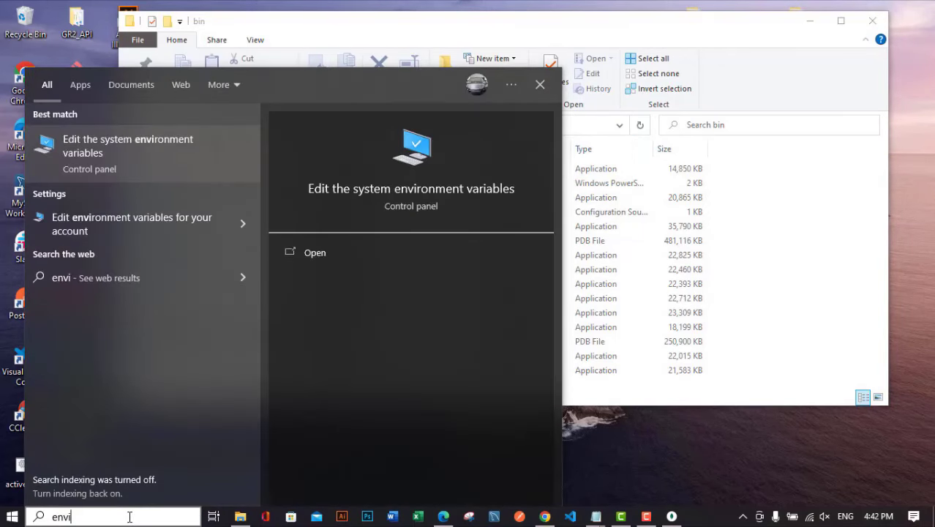
{"action": "left_click", "coordinate": [165, 149]}
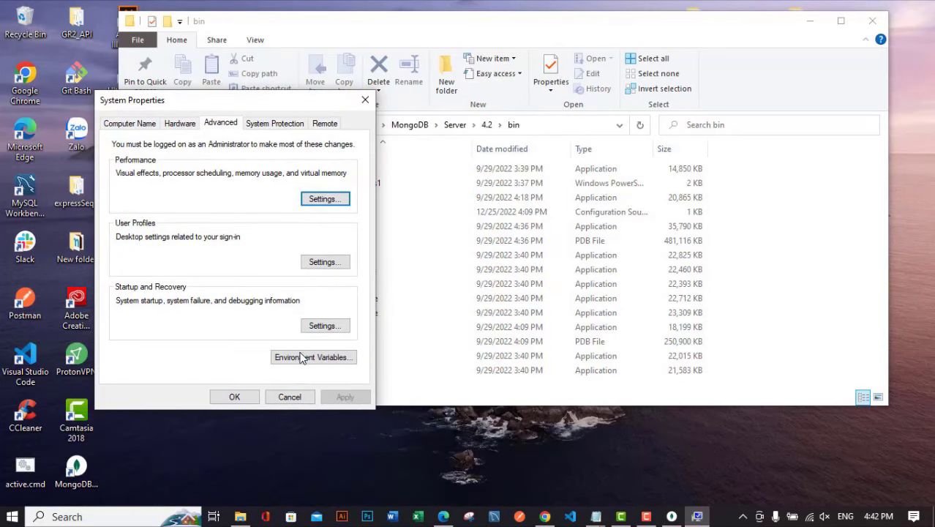
{"action": "left_click", "coordinate": [302, 357]}
Add the copied path C:\Program Files\MongoDB\Server\4.2\bin as a new entry in the system Path variable and save the changes.
{"action": "scroll", "coordinate": [313, 337], "scroll_direction": "down", "scroll_amount": 1}
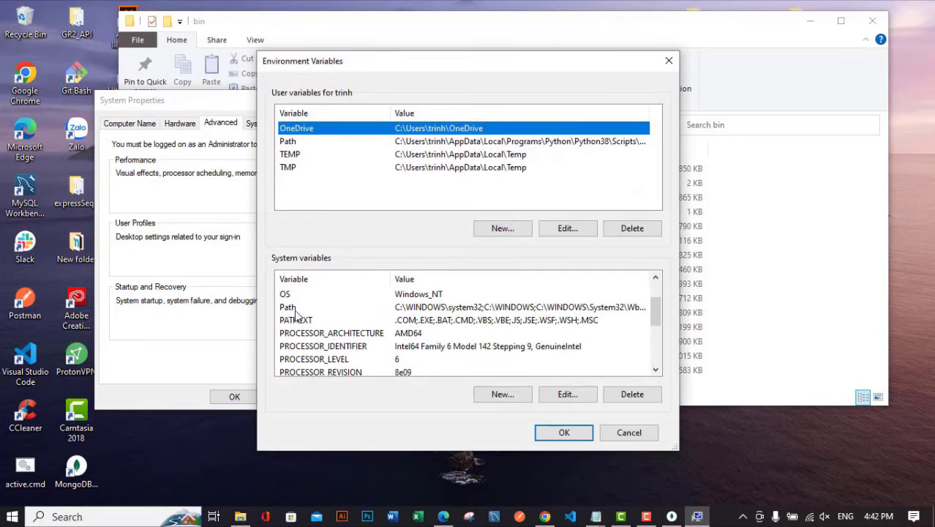
{"action": "left_click", "coordinate": [307, 307]}
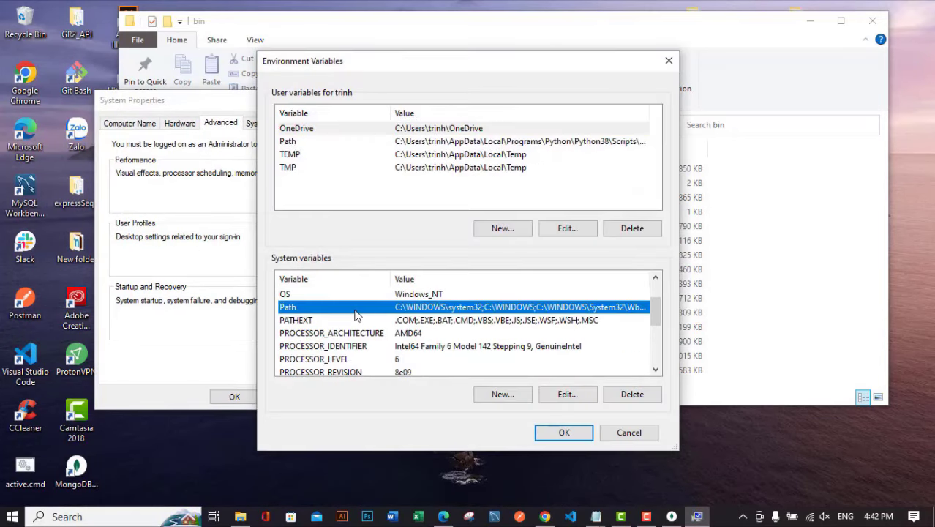
{"action": "left_click", "coordinate": [568, 394]}
{"action": "left_click", "coordinate": [620, 123]}
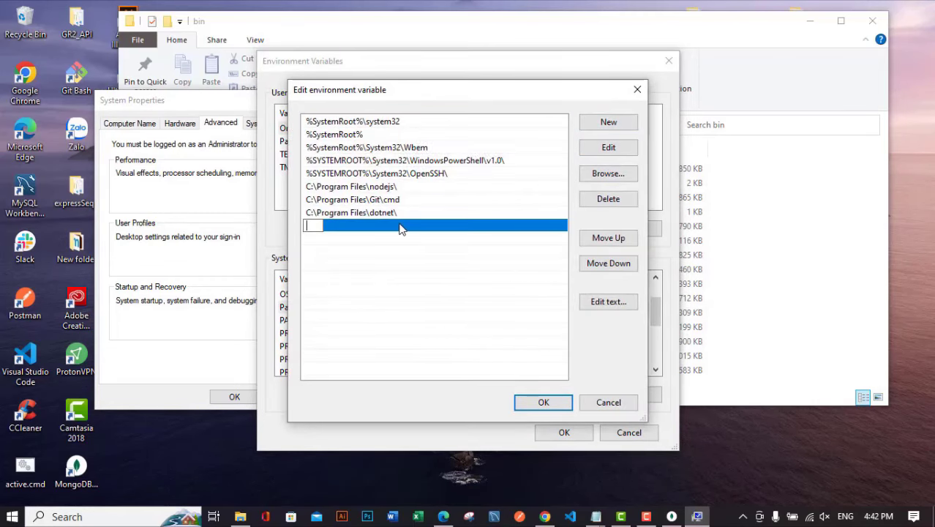
{"action": "key", "text": "ctrl+v"}
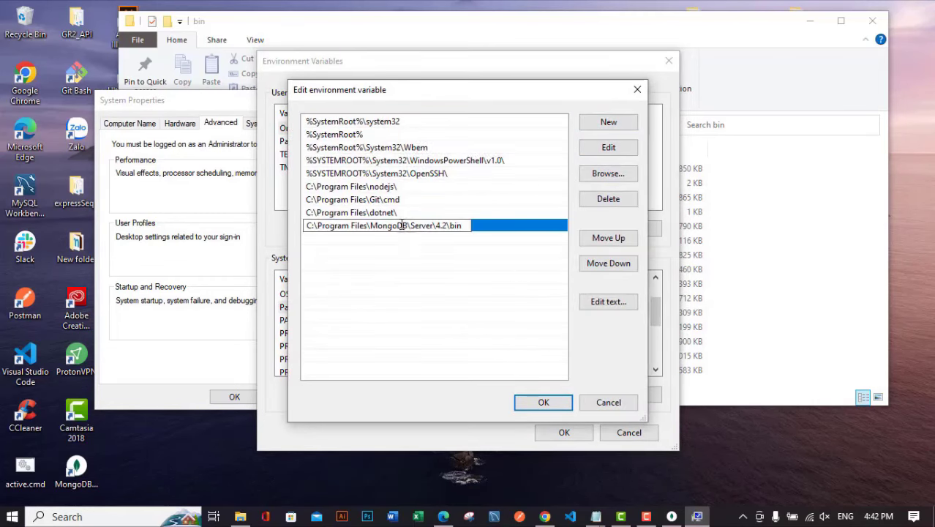
{"action": "left_click", "coordinate": [547, 403]}
{"action": "left_click", "coordinate": [564, 433]}
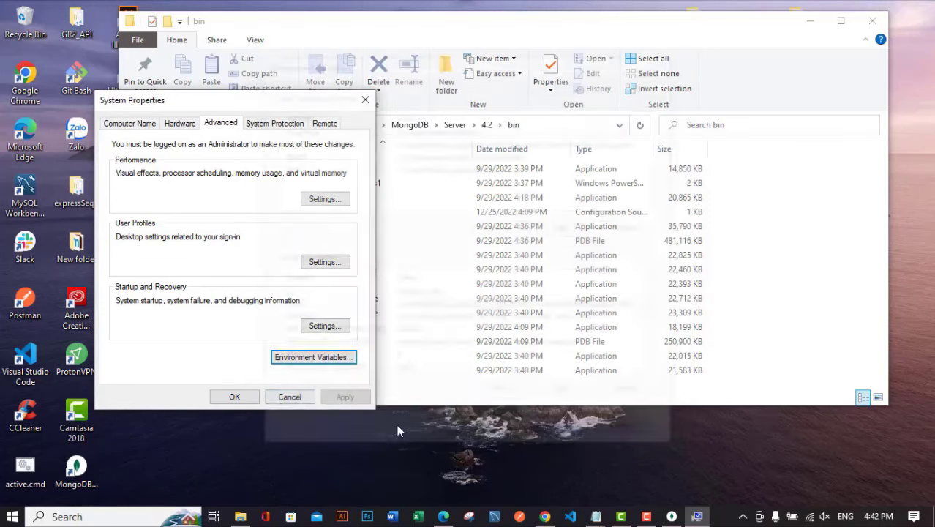
{"action": "left_click", "coordinate": [248, 401]}
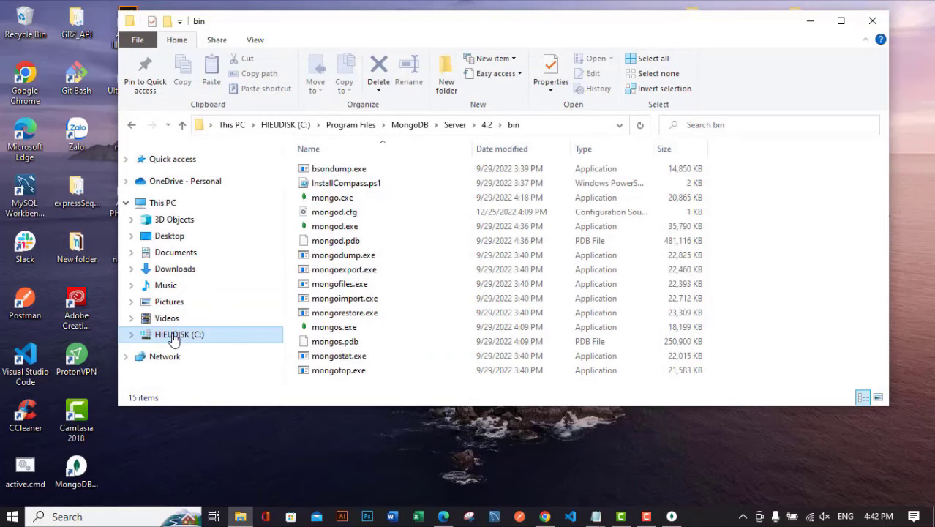
Create a folder named data in the root of drive C.
{"action": "left_click", "coordinate": [282, 126]}
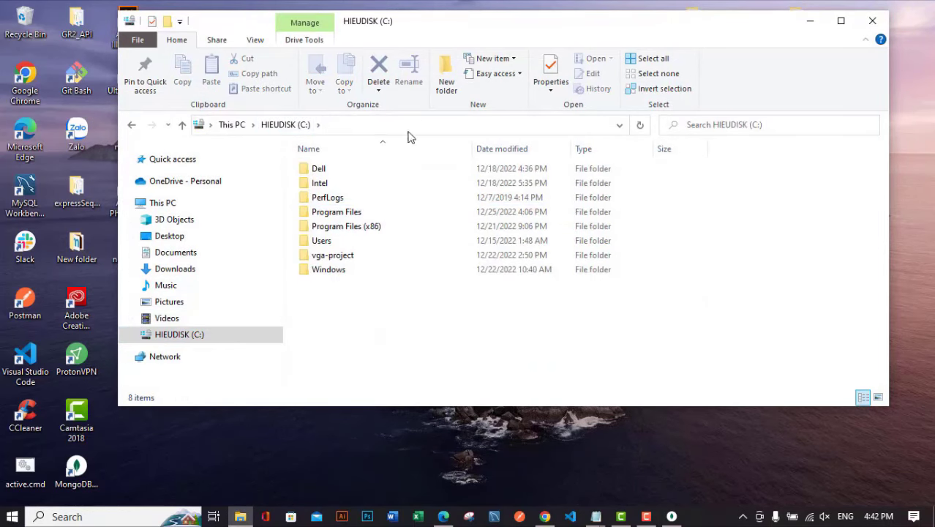
{"action": "left_click", "coordinate": [447, 77]}
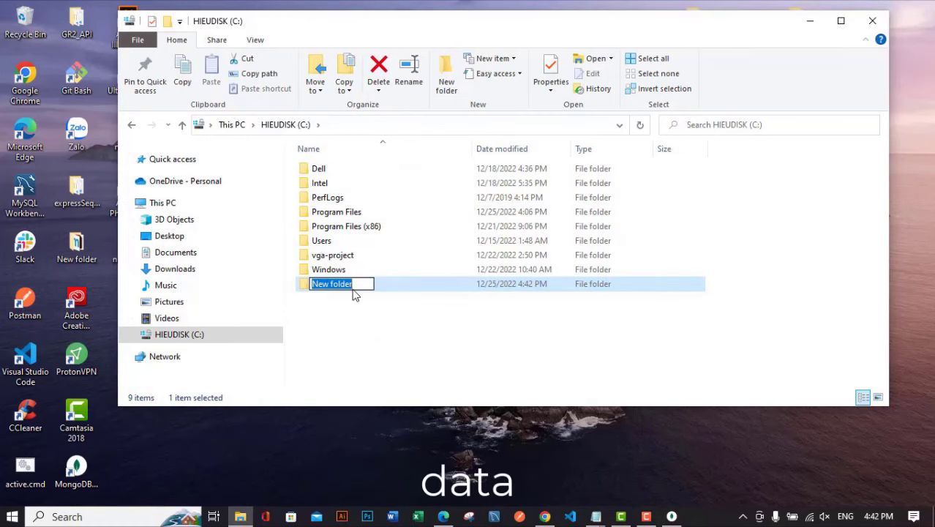
{"action": "type", "text": "data"}
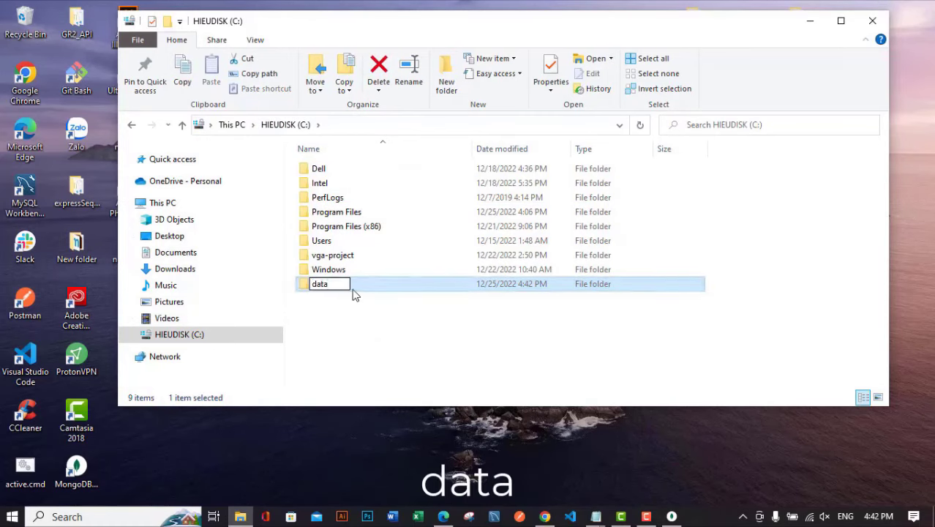
{"action": "key", "text": "Return"}
Create a folder named db inside the data folder and open it.
{"action": "double_click", "coordinate": [354, 284]}
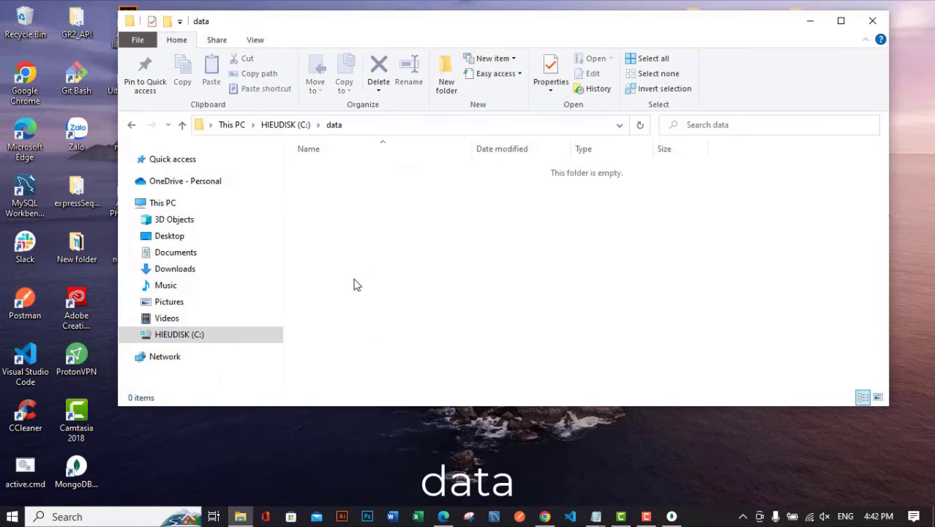
{"action": "left_click", "coordinate": [444, 80]}
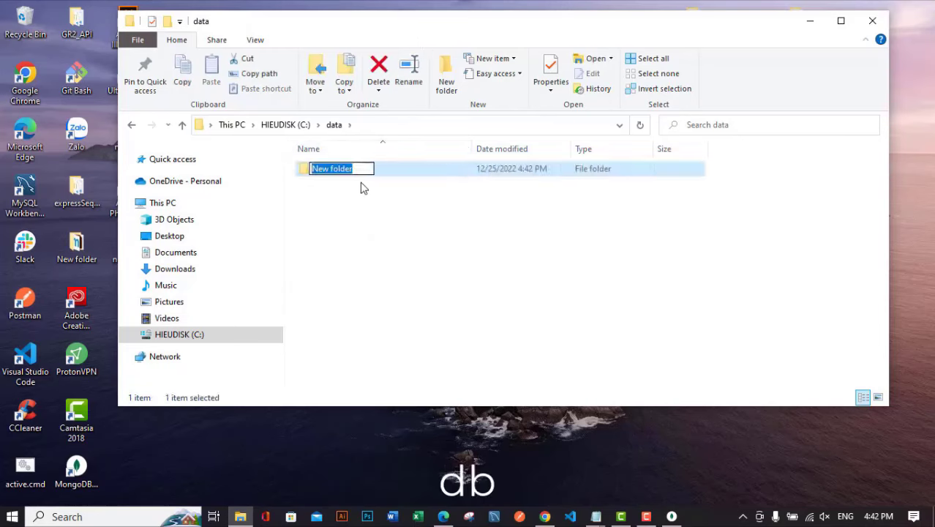
{"action": "type", "text": "db"}
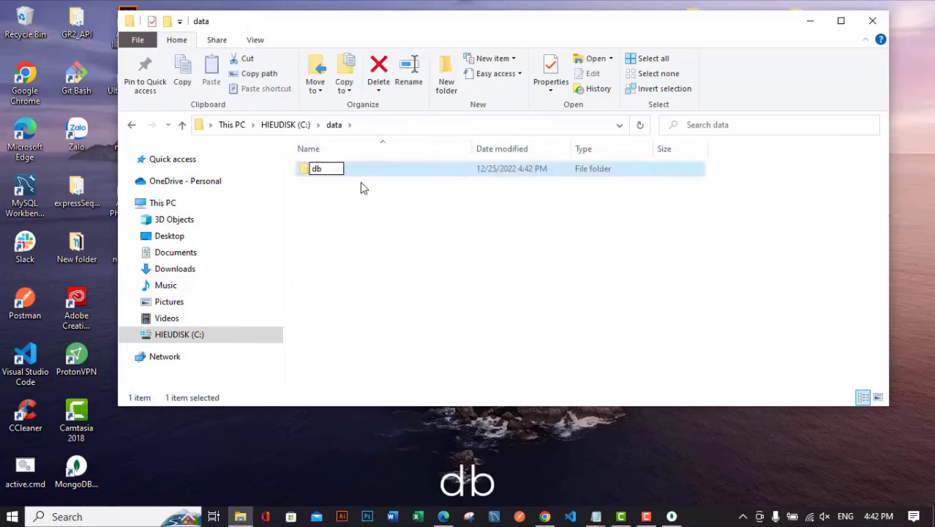
{"action": "key", "text": "Return"}
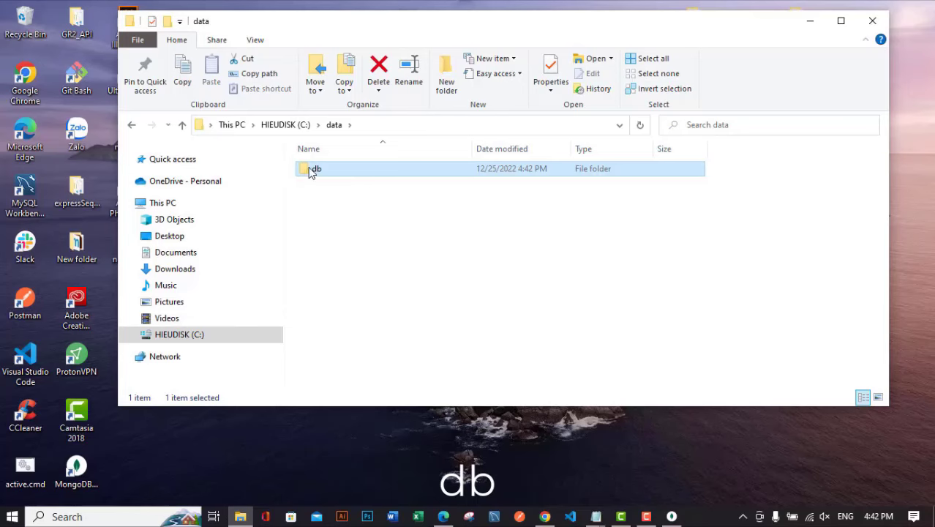
{"action": "double_click", "coordinate": [355, 173]}
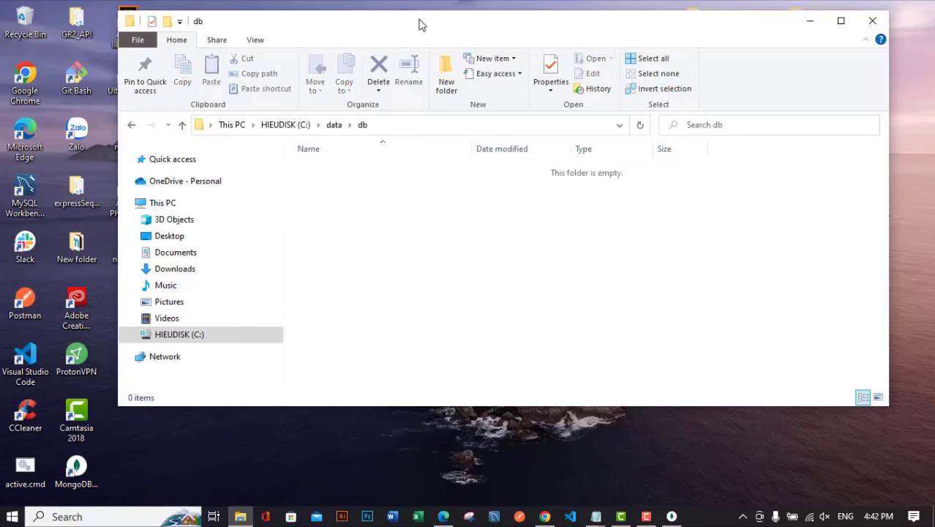
Open a Command Prompt beside the db folder window and start the MongoDB server with the mongod command.
{"action": "left_click_drag", "start_coordinate": [415, 23], "coordinate": [314, 19]}
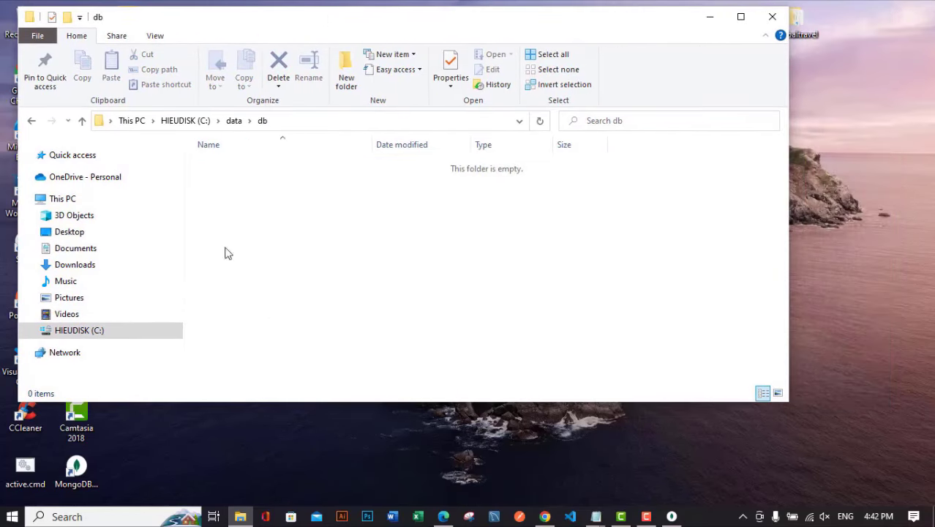
{"action": "left_click", "coordinate": [88, 518]}
{"action": "type", "text": "com"}
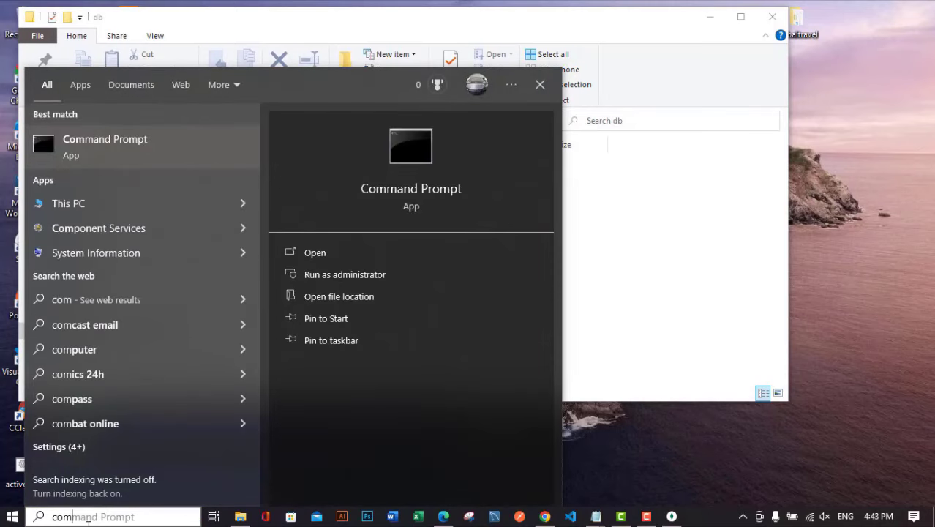
{"action": "key", "text": "Return"}
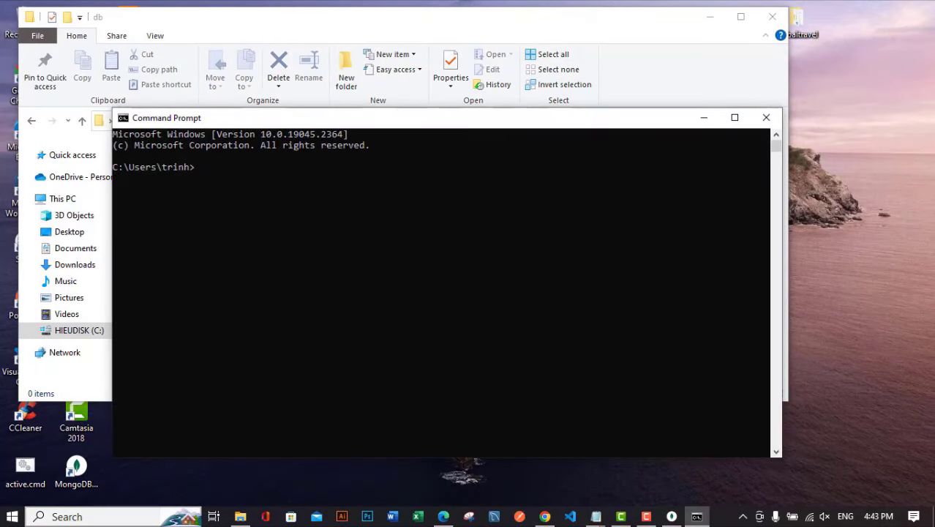
{"action": "left_click_drag", "start_coordinate": [271, 118], "coordinate": [506, 106]}
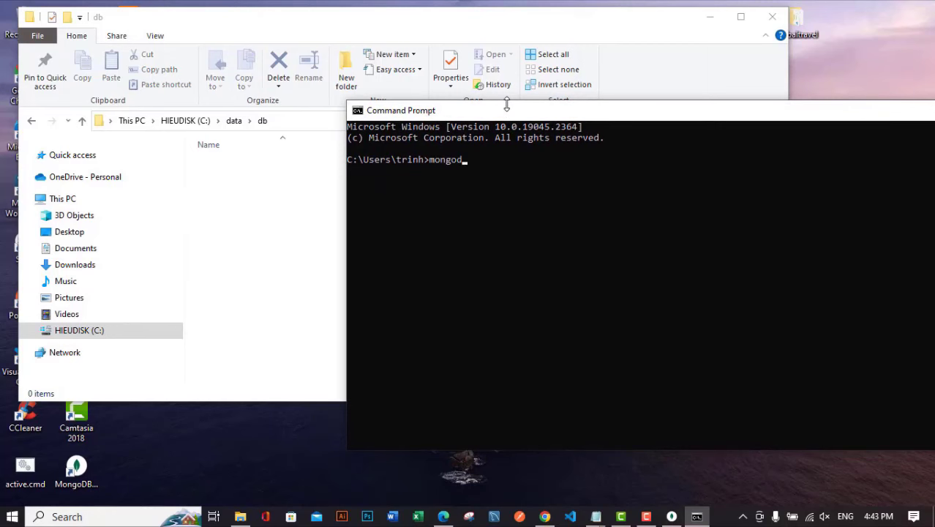
{"action": "type", "text": "mongod"}
{"action": "key", "text": "Return"}
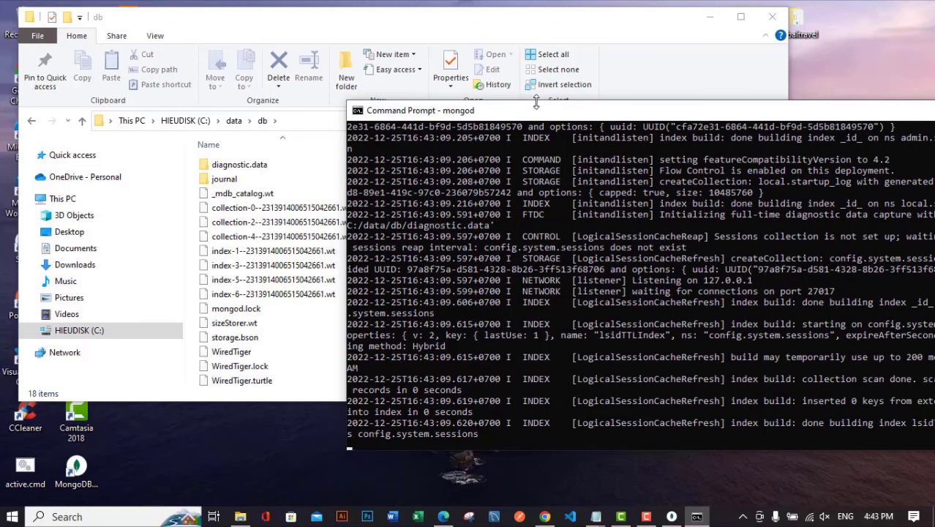
Examine the mongod startup log for the line about waiting for connections and its port.
{"action": "left_click_drag", "start_coordinate": [532, 113], "coordinate": [555, 44]}
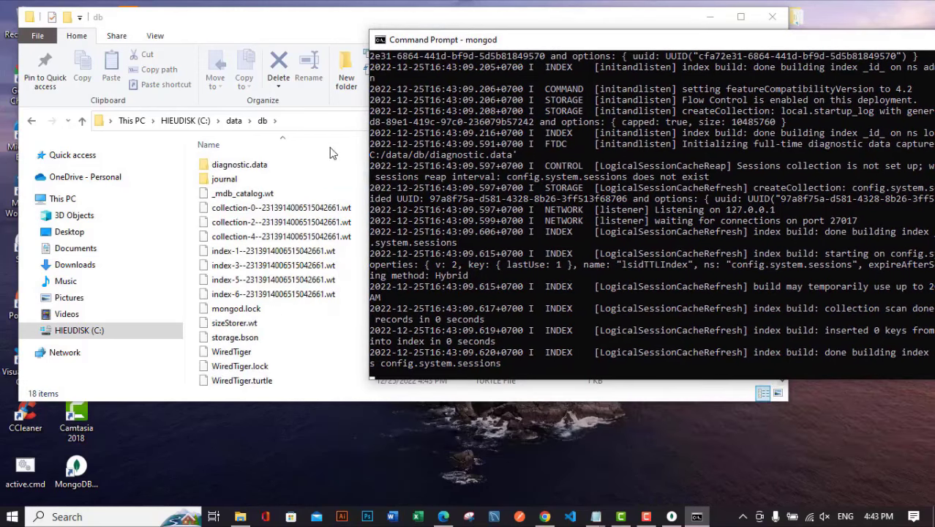
{"action": "scroll", "coordinate": [653, 166], "scroll_direction": "up", "scroll_amount": 5}
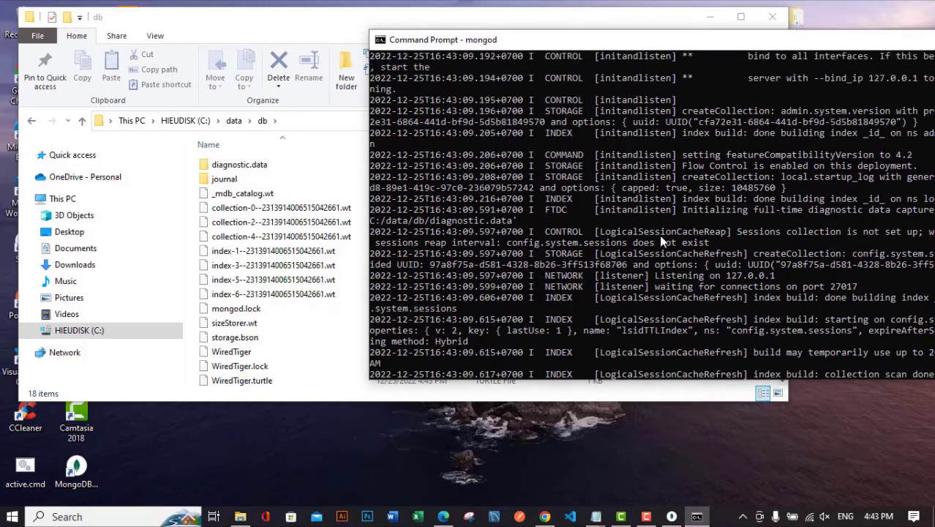
{"action": "scroll", "coordinate": [653, 167], "scroll_direction": "up", "scroll_amount": 4}
{"action": "left_click_drag", "start_coordinate": [659, 45], "coordinate": [546, 65]}
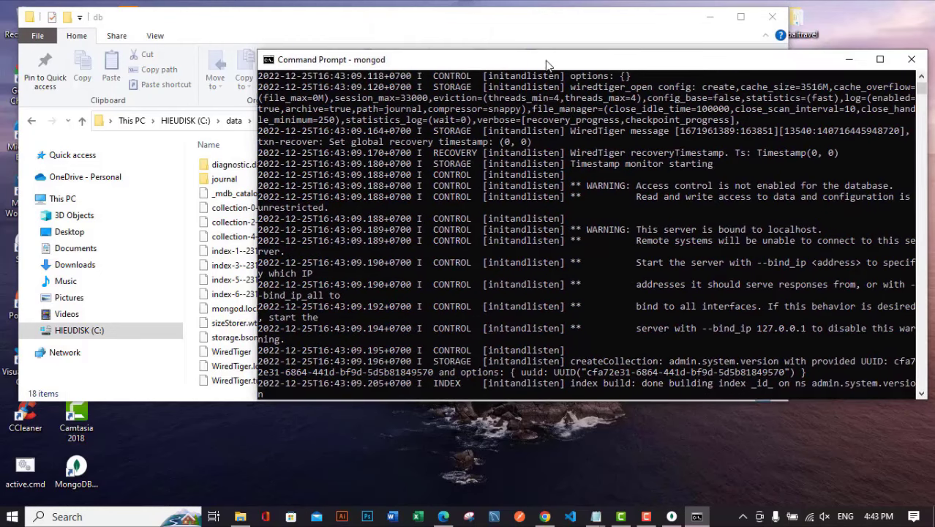
{"action": "scroll", "coordinate": [628, 291], "scroll_direction": "up", "scroll_amount": 6}
{"action": "scroll", "coordinate": [629, 220], "scroll_direction": "down", "scroll_amount": 10}
{"action": "left_click", "coordinate": [672, 234]}
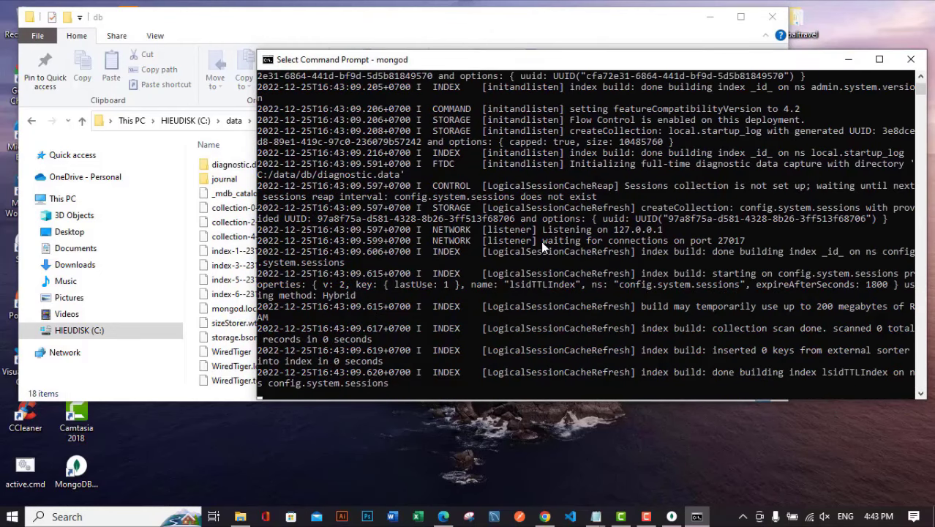
{"action": "left_click_drag", "start_coordinate": [540, 240], "coordinate": [727, 242]}
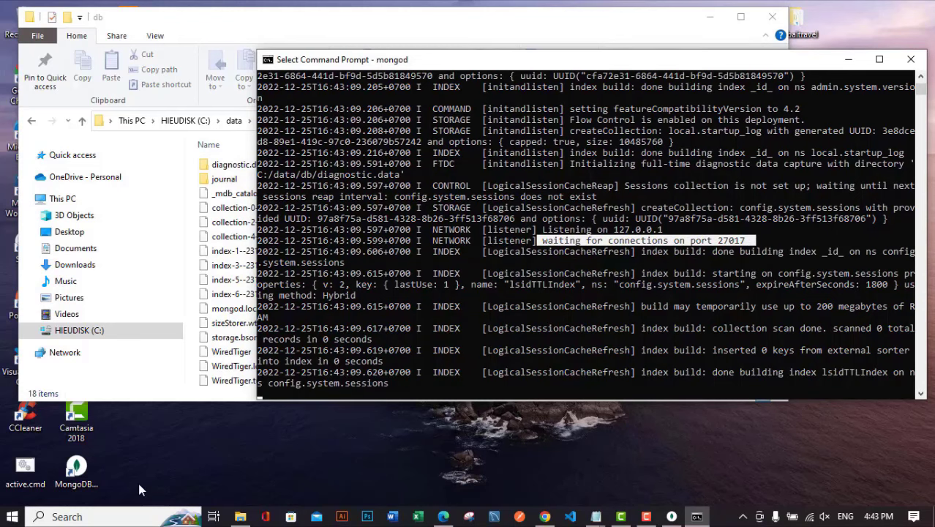
Open a second Command Prompt, start the MongoDB shell with the mongo command, and review its connection output.
{"action": "left_click", "coordinate": [92, 515]}
{"action": "type", "text": "co"}
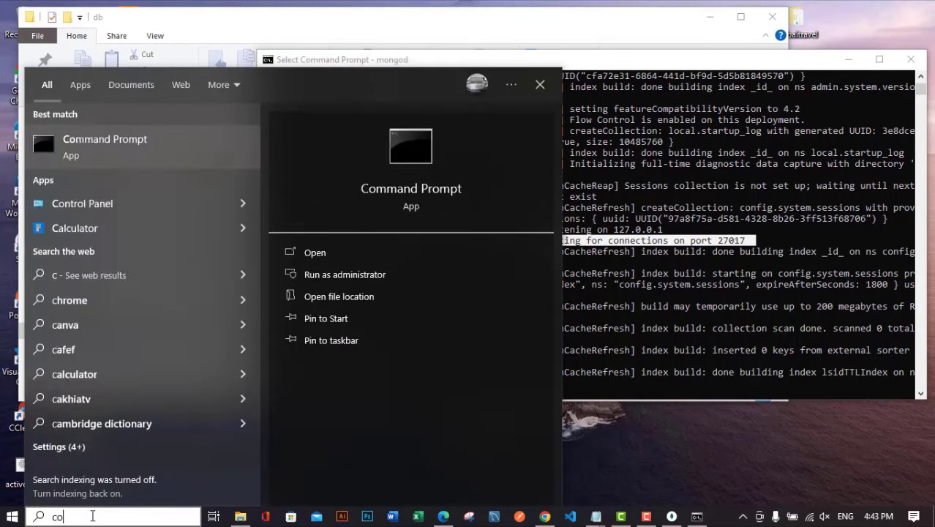
{"action": "type", "text": "m"}
{"action": "key", "text": "Return"}
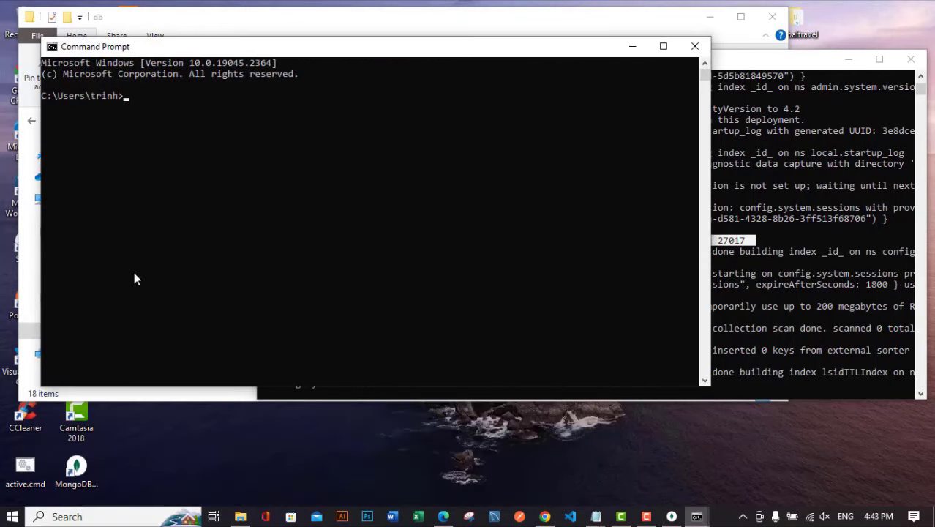
{"action": "type", "text": "mongo"}
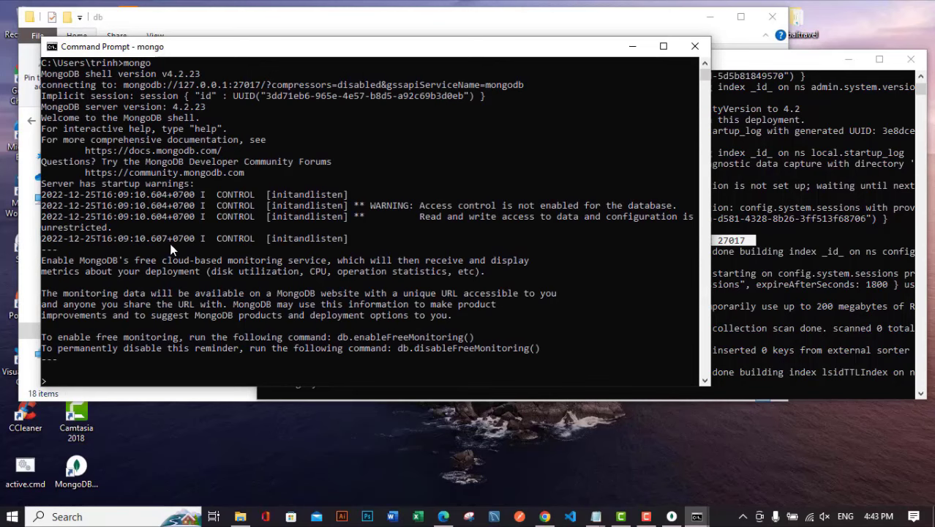
{"action": "scroll", "coordinate": [177, 219], "scroll_direction": "up", "scroll_amount": 1}
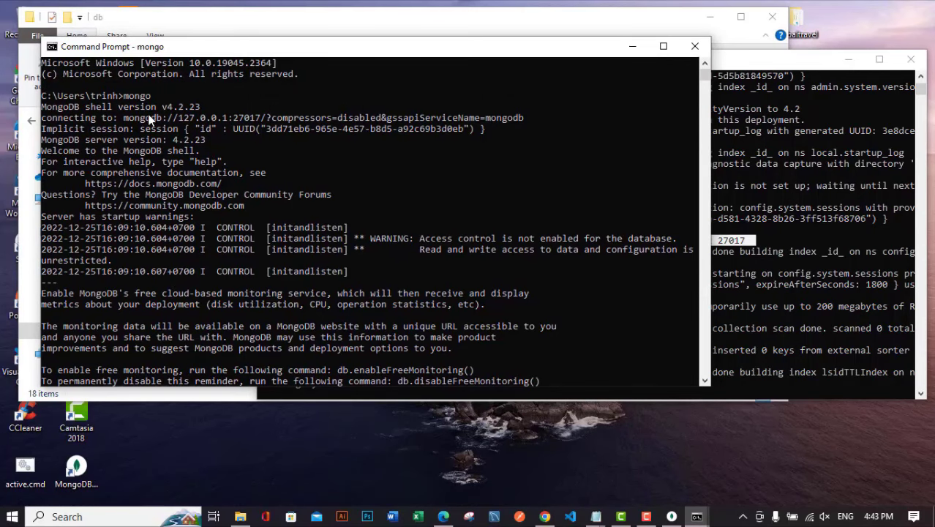
{"action": "left_click_drag", "start_coordinate": [119, 117], "coordinate": [439, 133]}
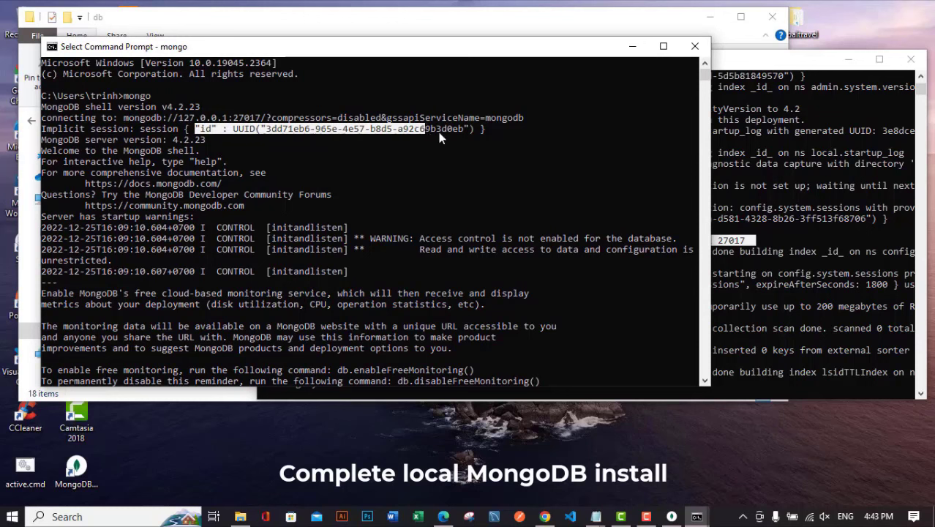
{"action": "left_click_drag", "start_coordinate": [74, 183], "coordinate": [270, 187]}
{"action": "left_click", "coordinate": [384, 205]}
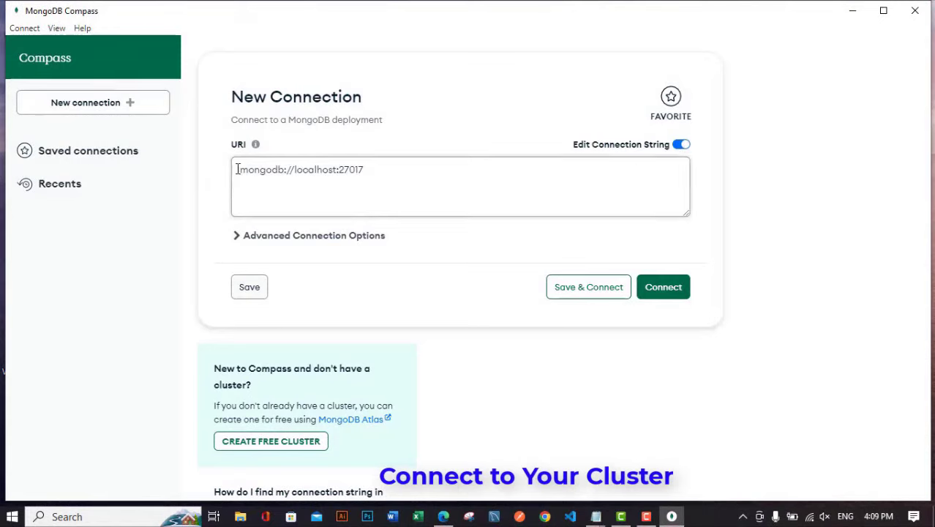
Switch to MongoDB Compass and check the URI in the New Connection form.
{"action": "left_click_drag", "start_coordinate": [237, 169], "coordinate": [392, 173]}
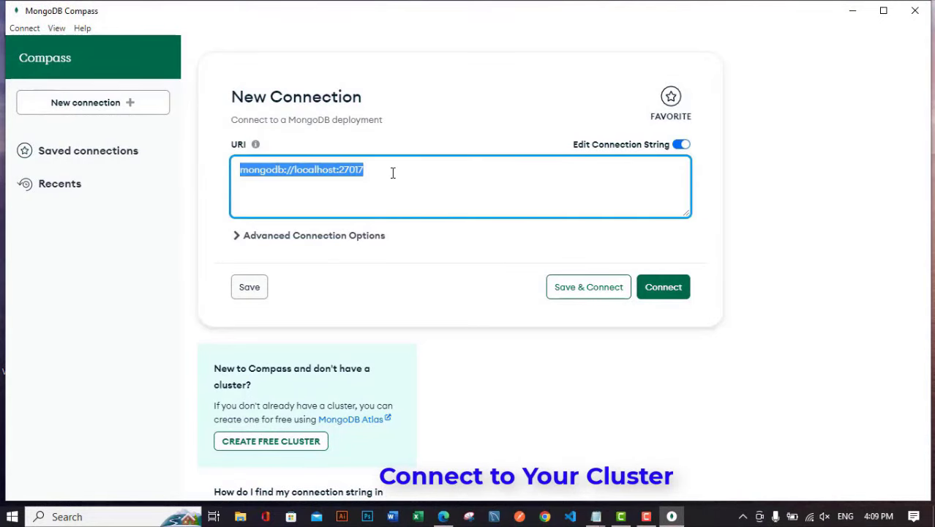
{"action": "left_click", "coordinate": [459, 96]}
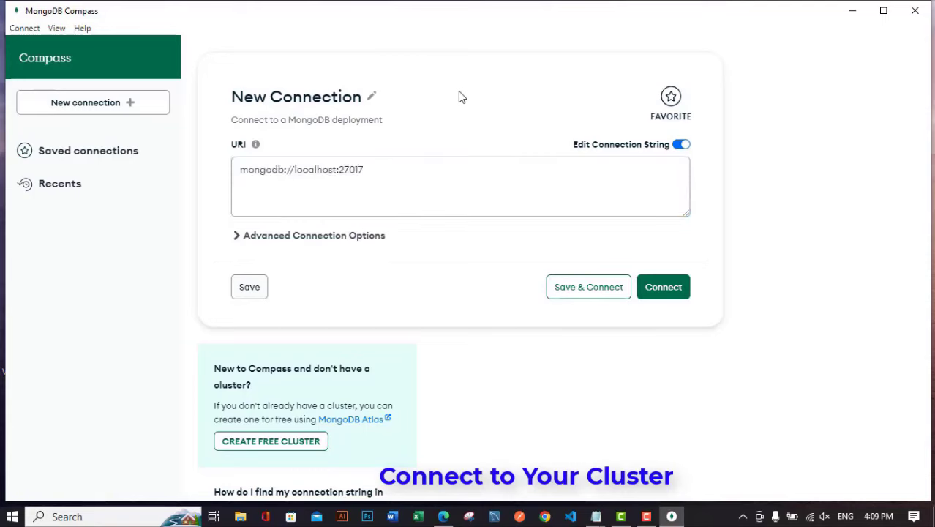
Connect to mongodb://localhost:27017 and look through the collections of the local database and the My Queries view.
{"action": "left_click", "coordinate": [661, 287]}
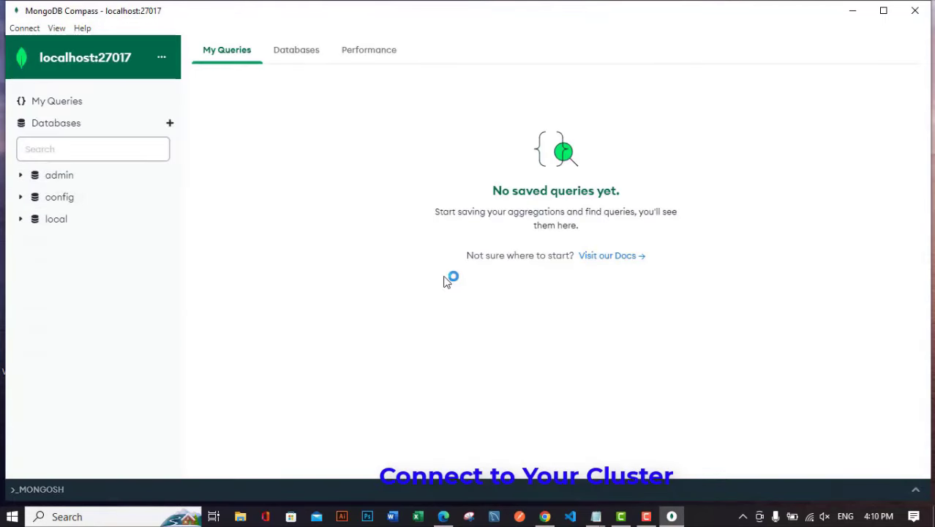
{"action": "left_click", "coordinate": [21, 220]}
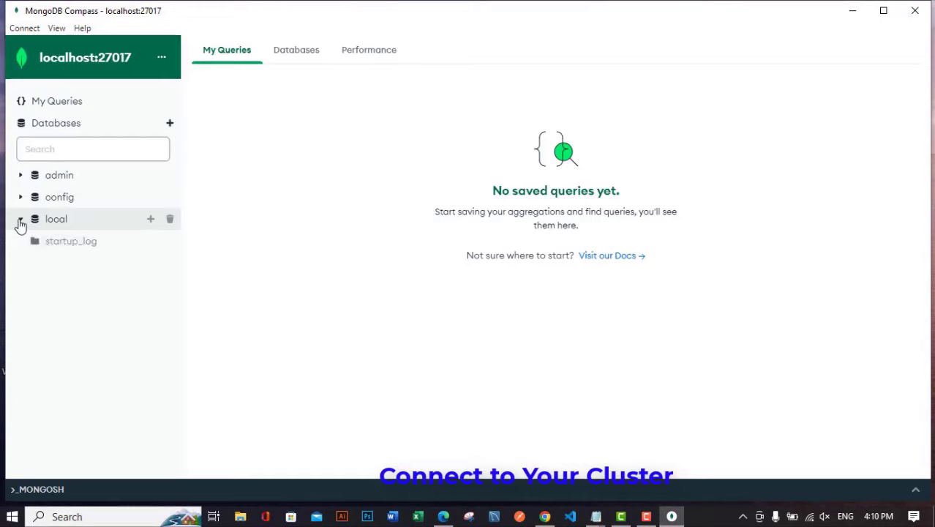
{"action": "left_click", "coordinate": [21, 221]}
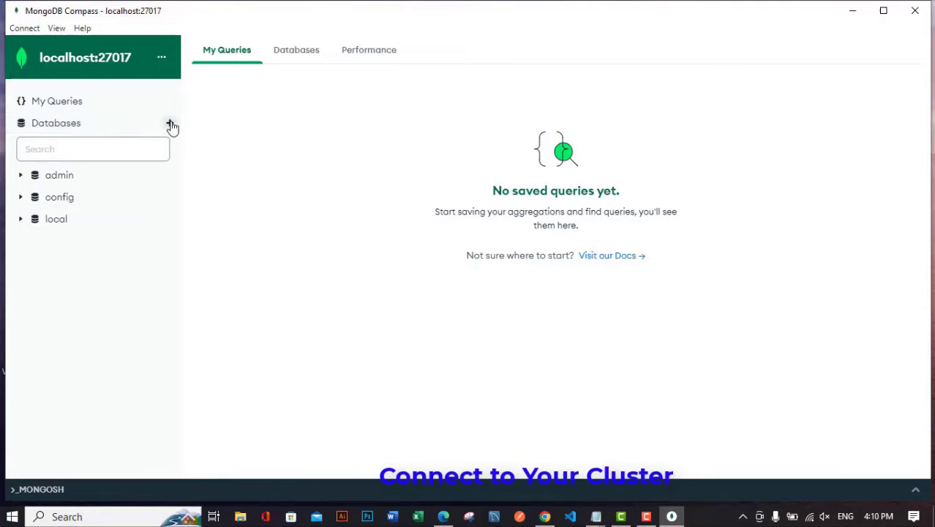
{"action": "left_click", "coordinate": [46, 101]}
{"action": "left_click", "coordinate": [25, 28]}
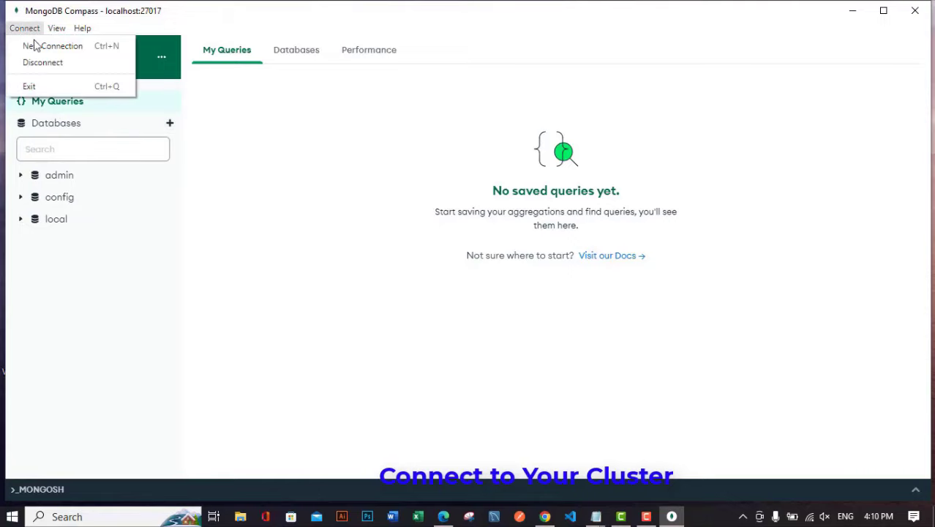
{"action": "key", "text": "Escape"}
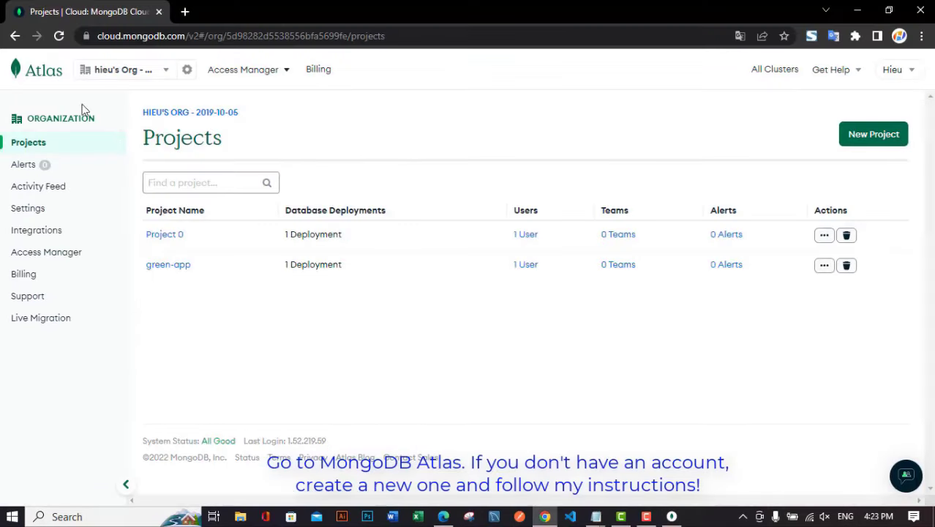
Switch to MongoDB Atlas in the browser and create a new organization named MyAPP with the MongoDB Atlas cloud service.
{"action": "left_click", "coordinate": [101, 68]}
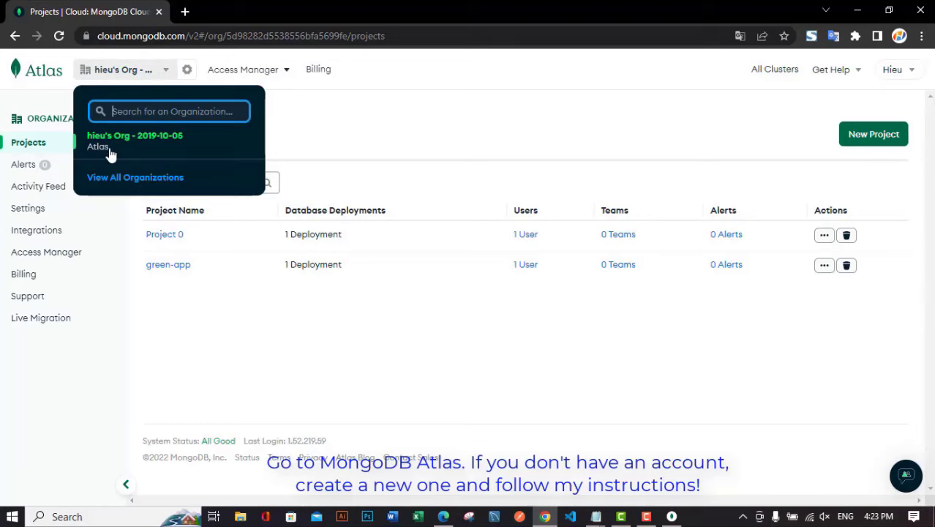
{"action": "left_click", "coordinate": [121, 188]}
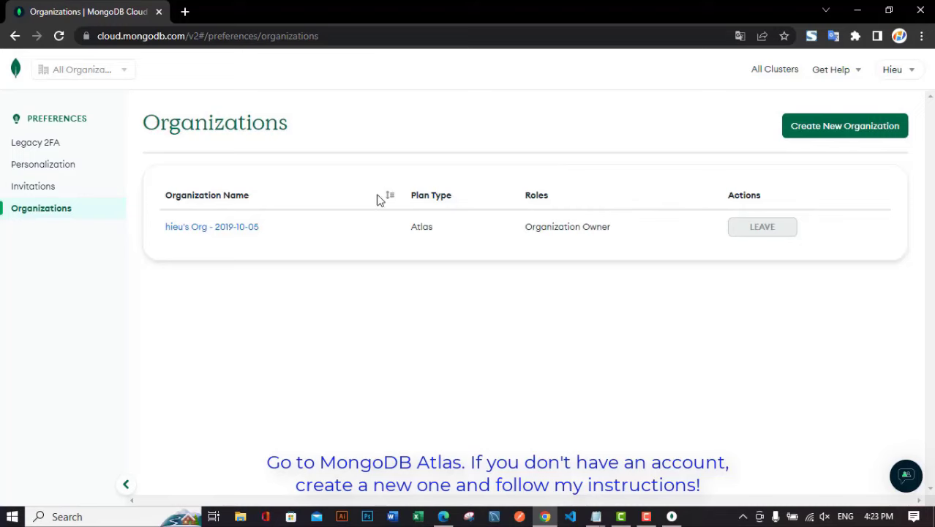
{"action": "left_click", "coordinate": [817, 130]}
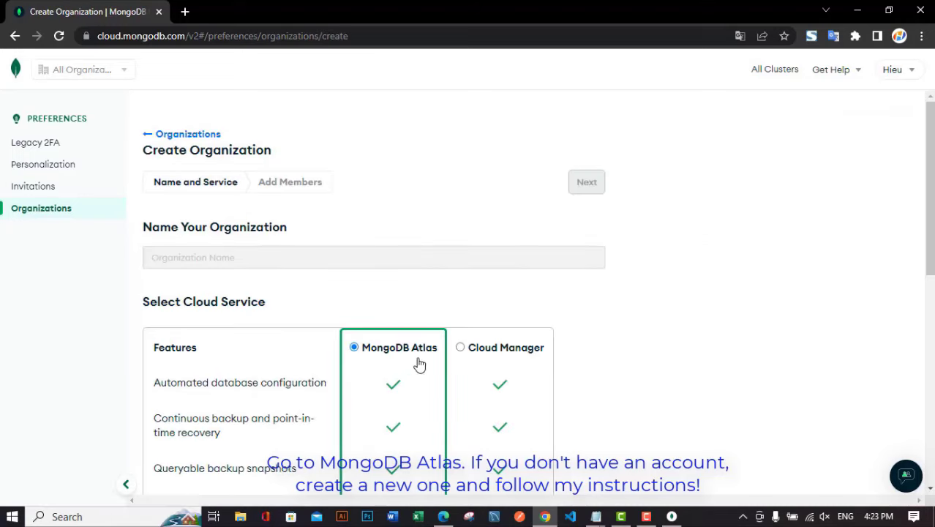
{"action": "scroll", "coordinate": [417, 262], "scroll_direction": "down", "scroll_amount": 3}
{"action": "scroll", "coordinate": [416, 265], "scroll_direction": "down", "scroll_amount": 4}
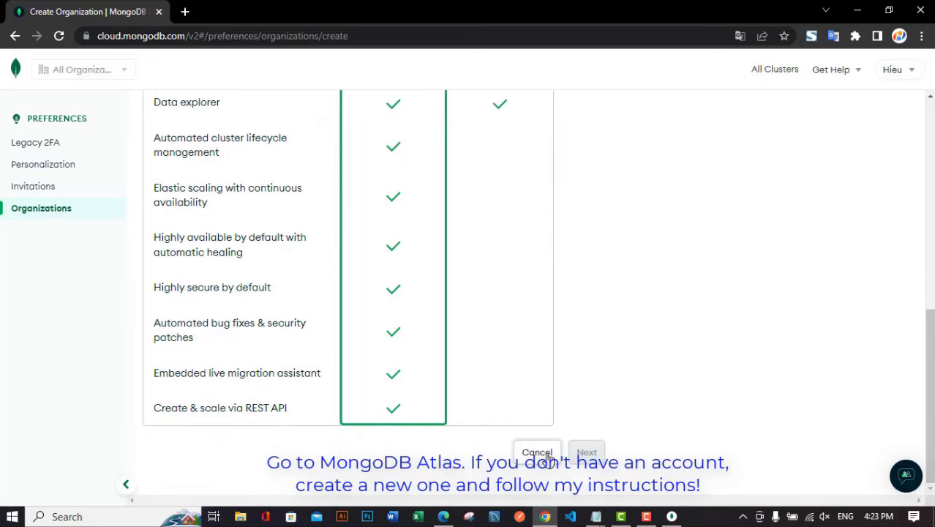
{"action": "scroll", "coordinate": [443, 340], "scroll_direction": "up", "scroll_amount": 4}
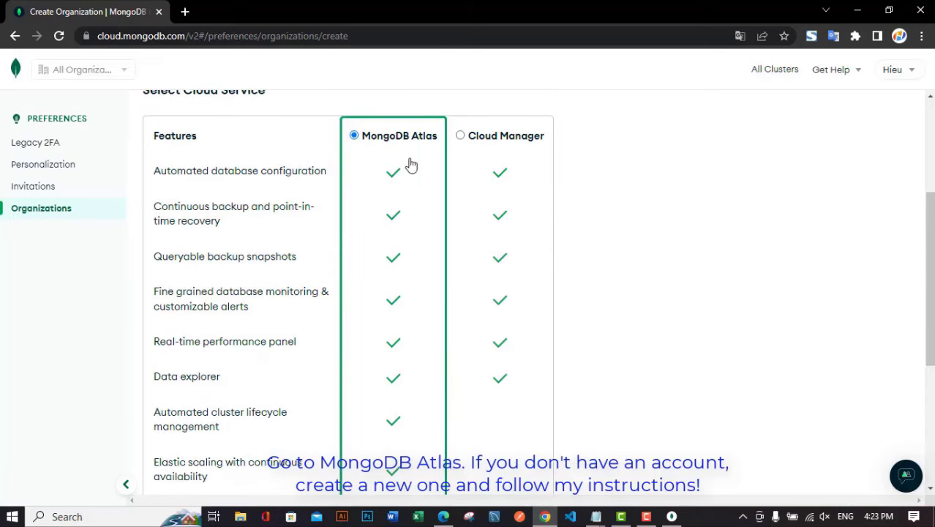
{"action": "scroll", "coordinate": [197, 250], "scroll_direction": "up", "scroll_amount": 3}
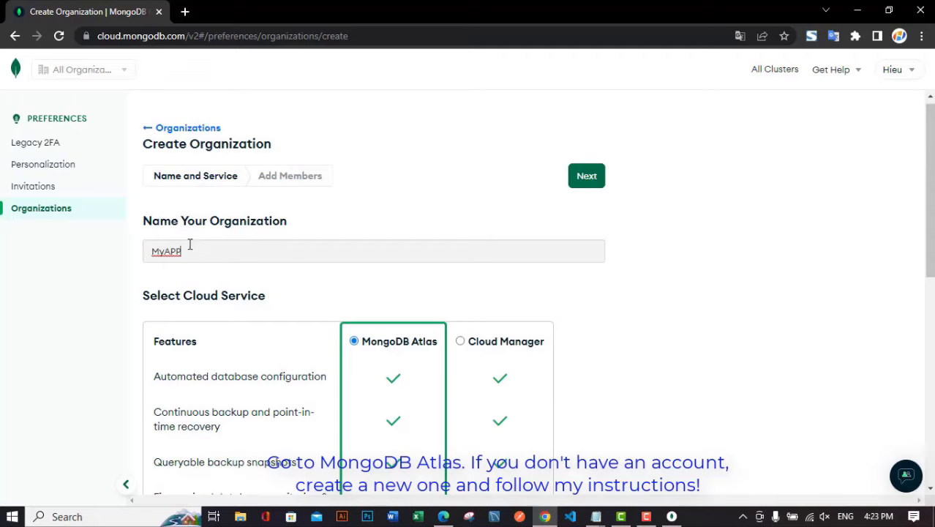
{"action": "scroll", "coordinate": [330, 236], "scroll_direction": "down", "scroll_amount": 7}
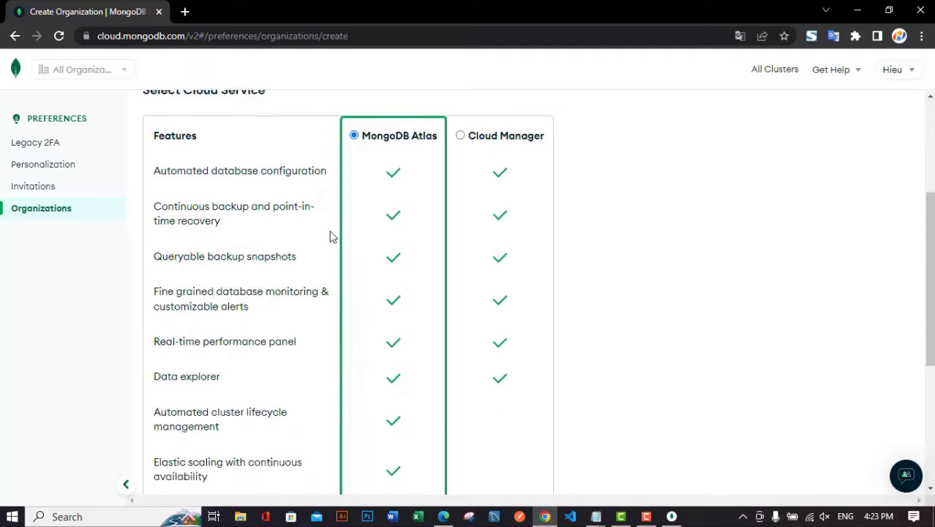
{"action": "left_click", "coordinate": [584, 455]}
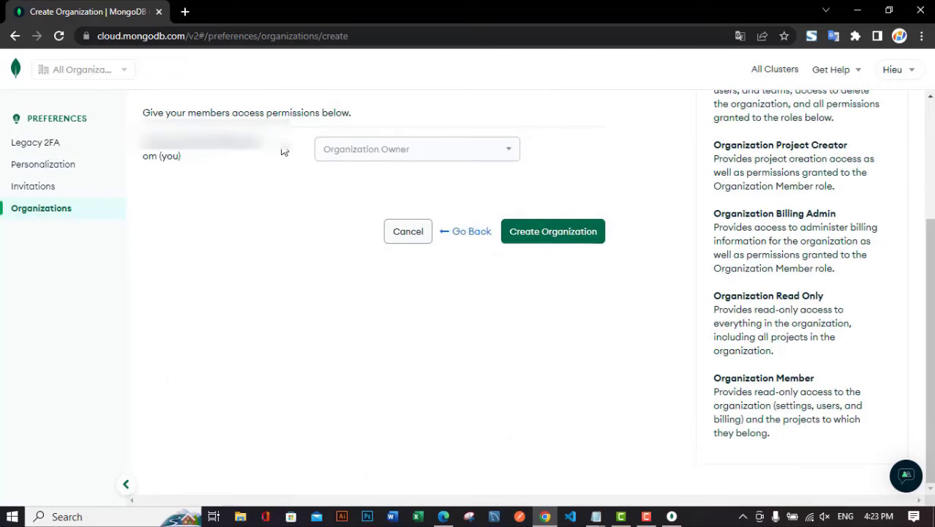
{"action": "left_click", "coordinate": [561, 238]}
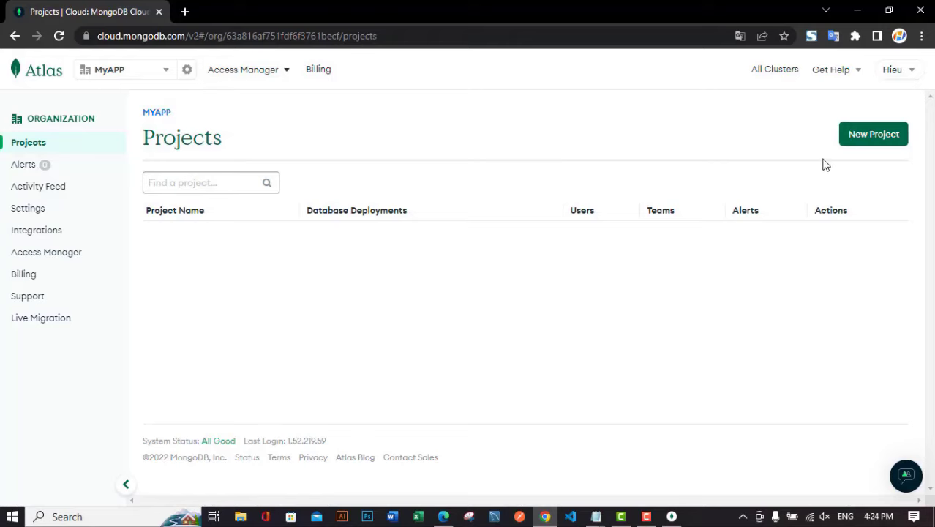
Create a project named web in the MyAPP organization, keeping the own account as Project Owner.
{"action": "left_click", "coordinate": [854, 138]}
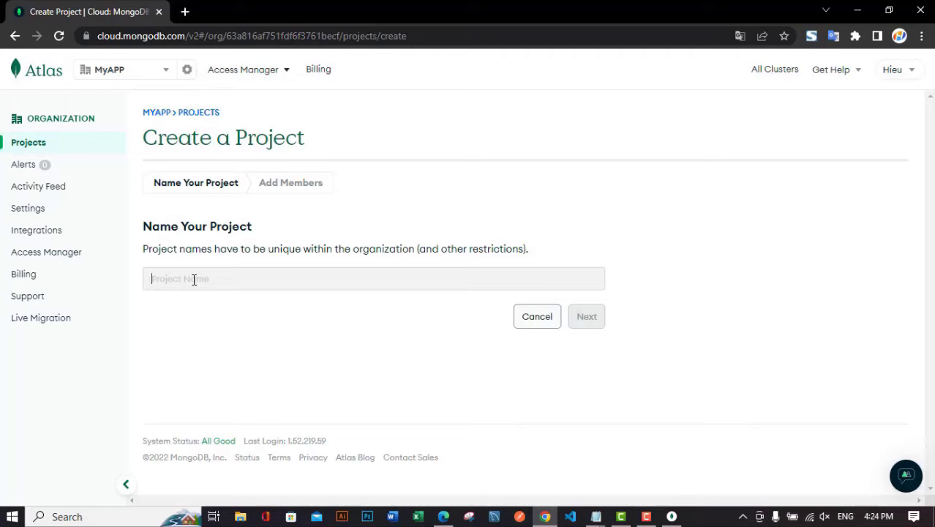
{"action": "type", "text": "web"}
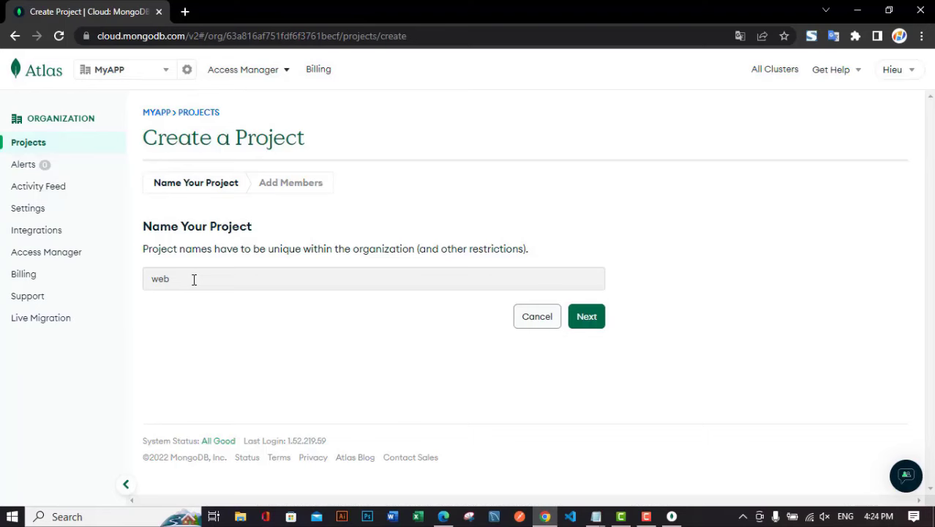
{"action": "left_click", "coordinate": [589, 317]}
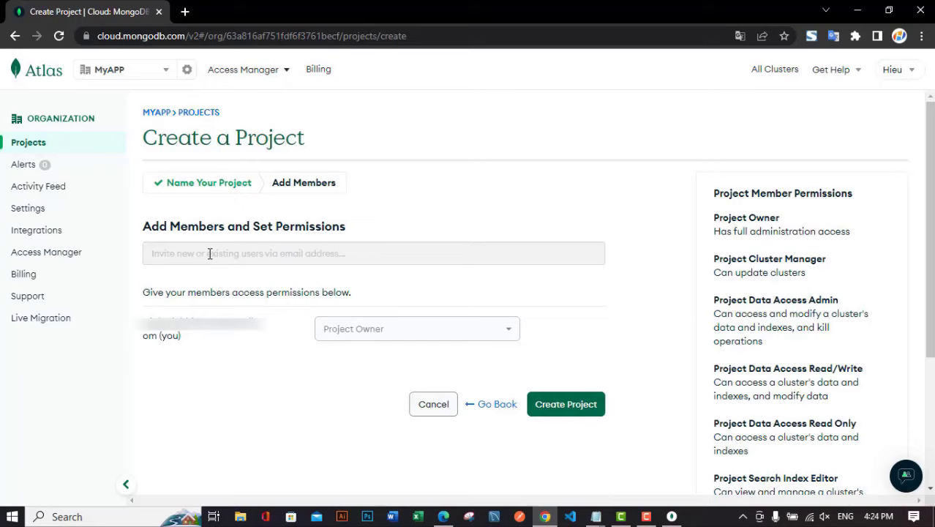
{"action": "type", "text": "hien"}
{"action": "left_click", "coordinate": [568, 406]}
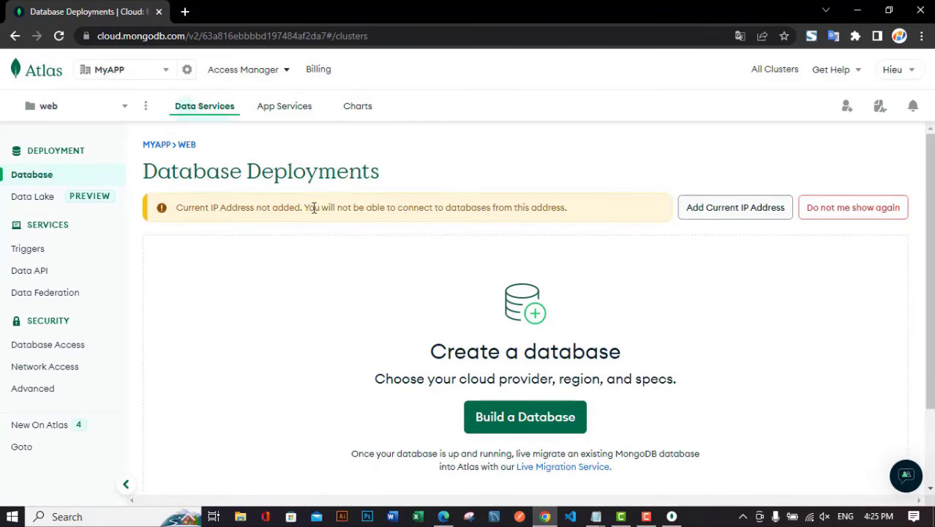
Add the current IP address to the web project's allowed addresses and check the notice about it.
{"action": "left_click", "coordinate": [708, 210]}
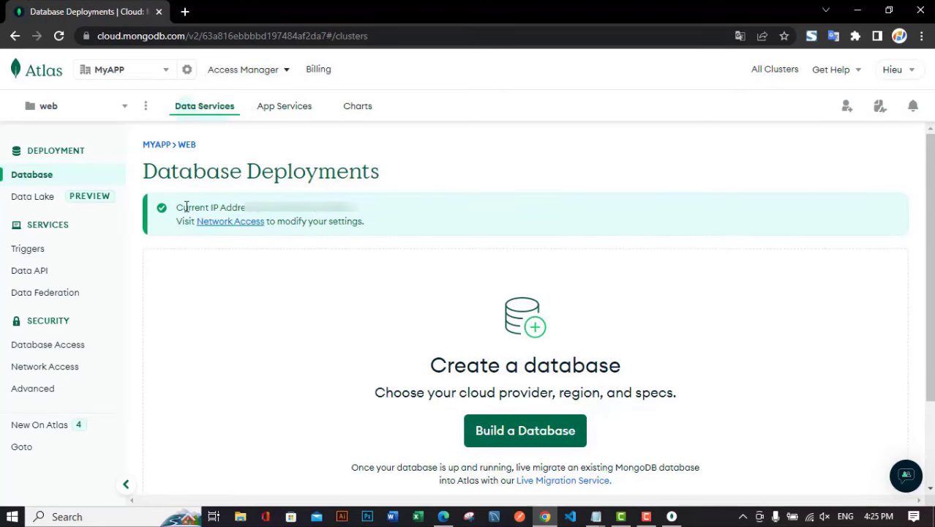
{"action": "left_click_drag", "start_coordinate": [176, 208], "coordinate": [401, 237]}
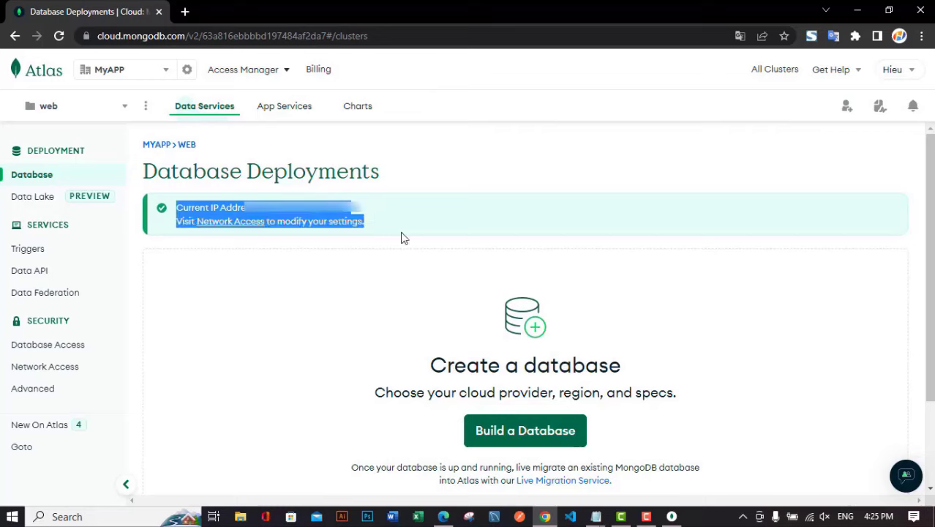
{"action": "left_click", "coordinate": [458, 223]}
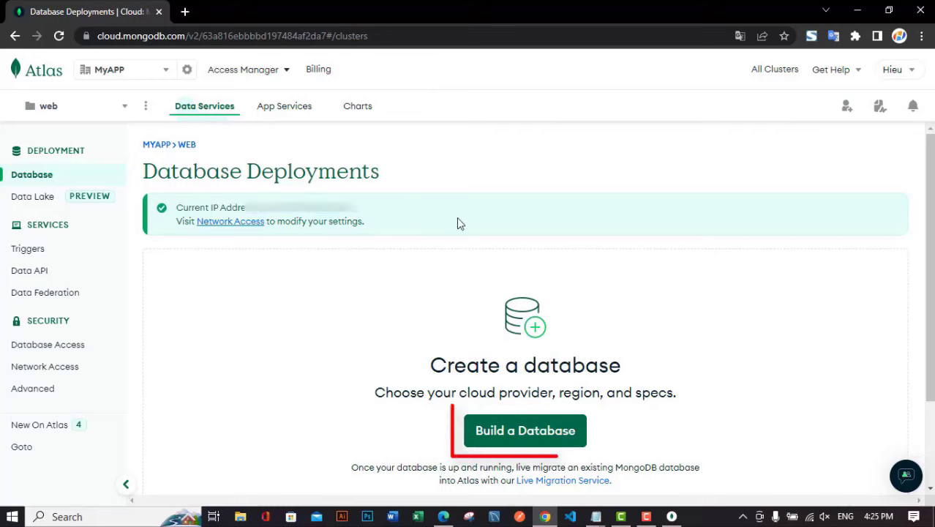
Start building a database in the web project with the free Shared deployment option.
{"action": "left_click", "coordinate": [538, 430]}
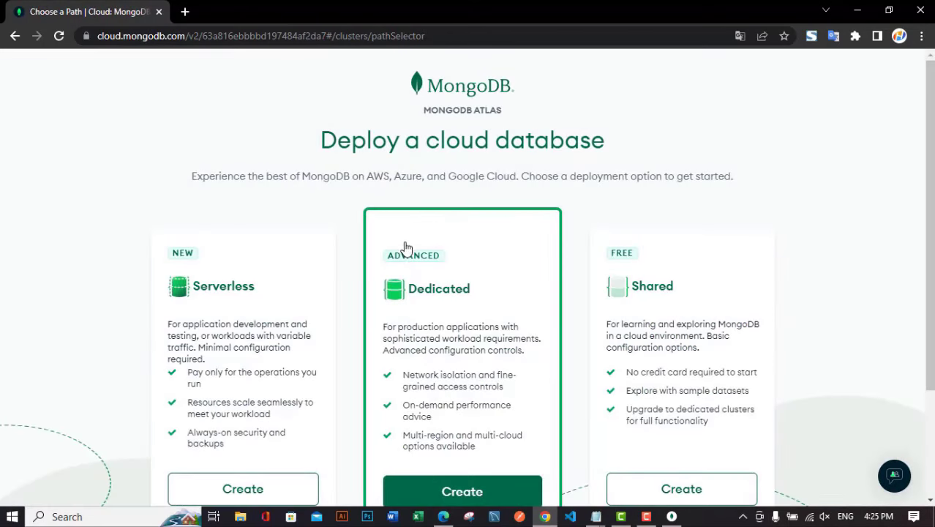
{"action": "scroll", "coordinate": [329, 174], "scroll_direction": "down", "scroll_amount": 2}
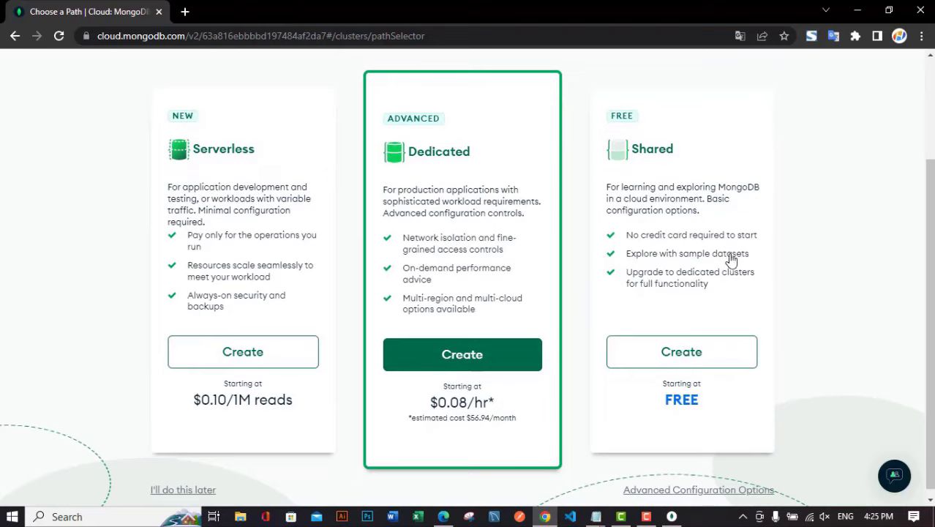
{"action": "left_click", "coordinate": [663, 151]}
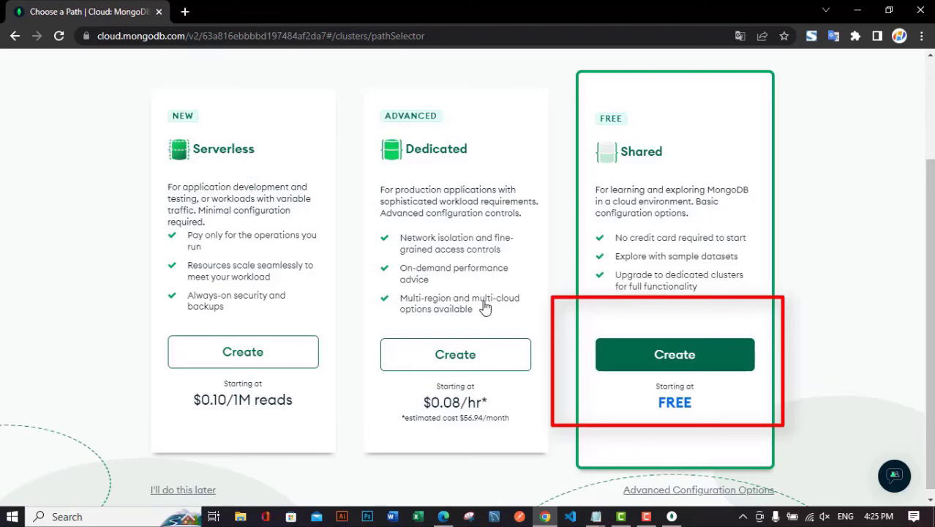
{"action": "left_click", "coordinate": [657, 357]}
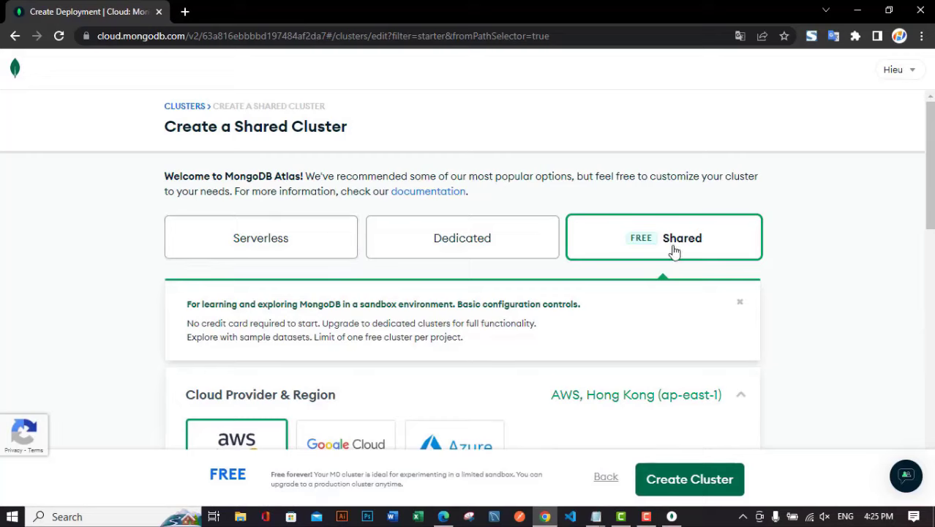
Choose the N. Virginia (us-east-1) region on AWS for the shared cluster.
{"action": "scroll", "coordinate": [492, 300], "scroll_direction": "down", "scroll_amount": 3}
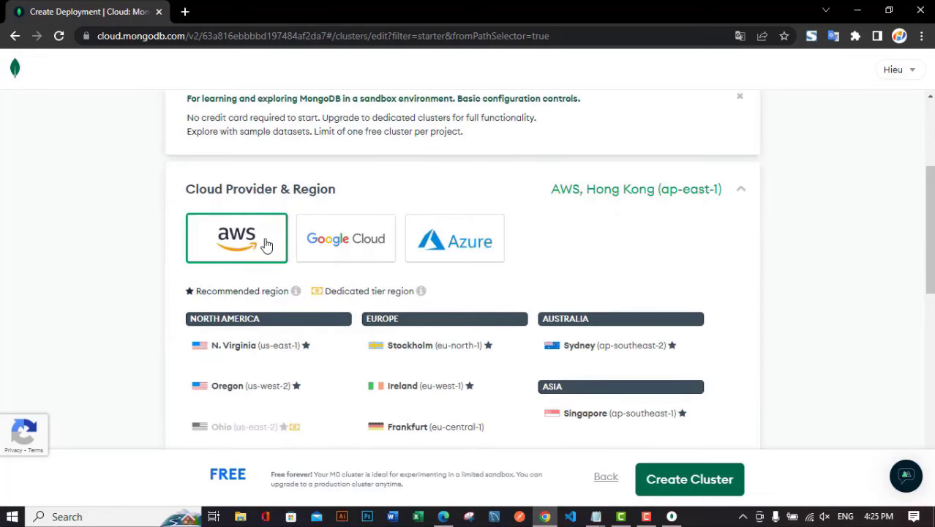
{"action": "scroll", "coordinate": [273, 278], "scroll_direction": "down", "scroll_amount": 1}
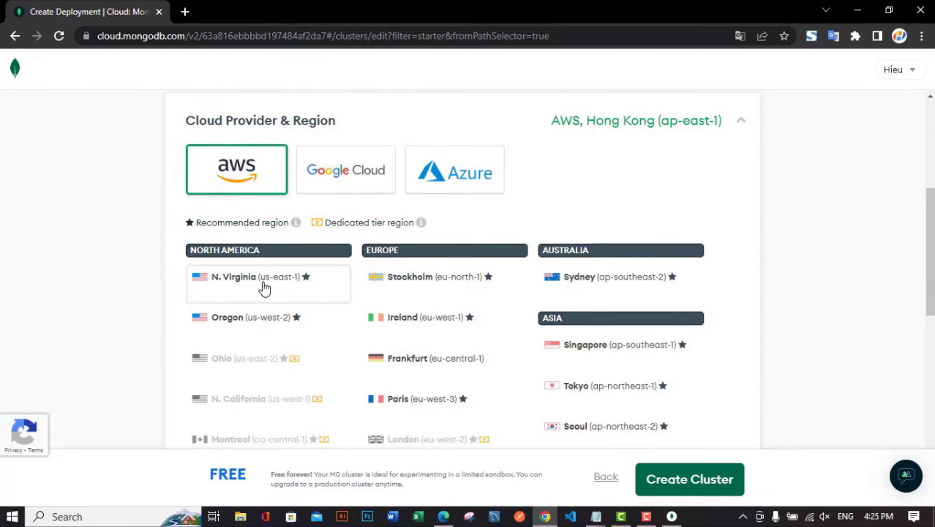
{"action": "left_click", "coordinate": [264, 288]}
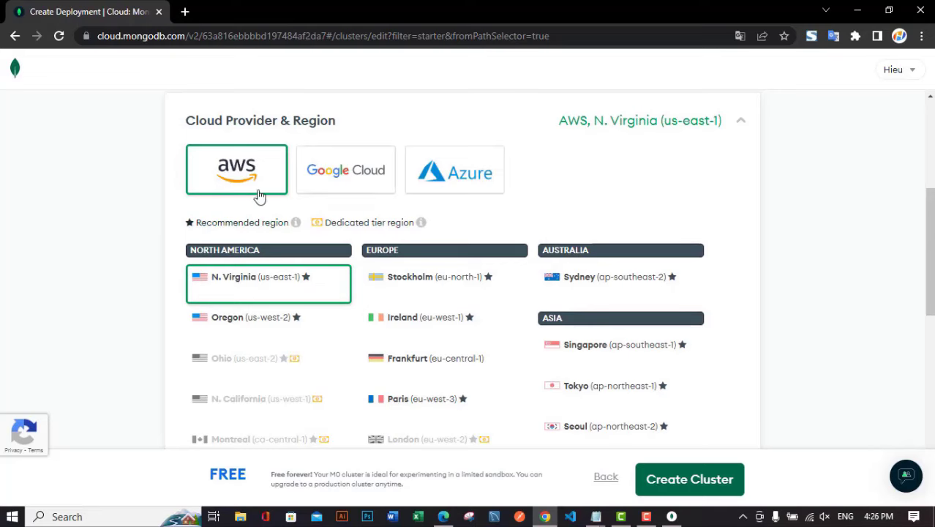
Expand the Cluster Tier section and review the M0 Sandbox, M2 and M5 options.
{"action": "scroll", "coordinate": [588, 275], "scroll_direction": "down", "scroll_amount": 2}
{"action": "scroll", "coordinate": [587, 274], "scroll_direction": "down", "scroll_amount": 5}
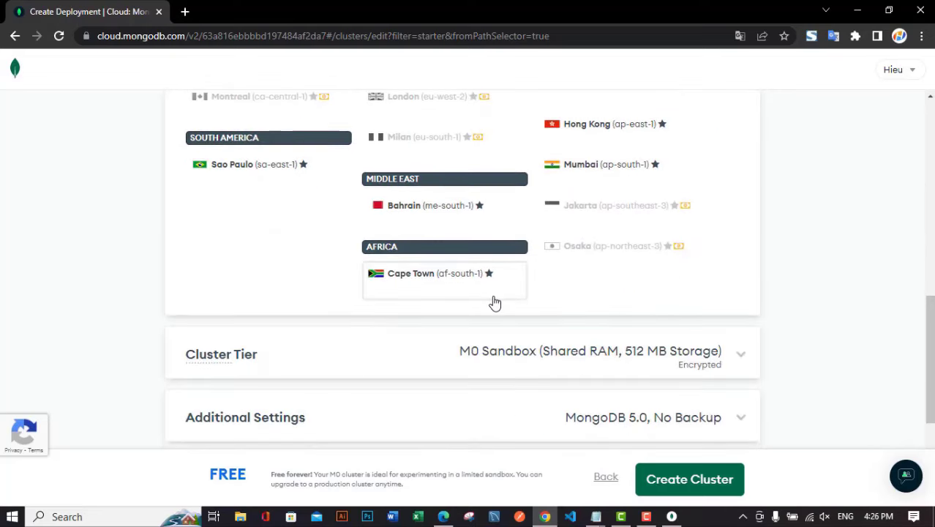
{"action": "left_click", "coordinate": [422, 227]}
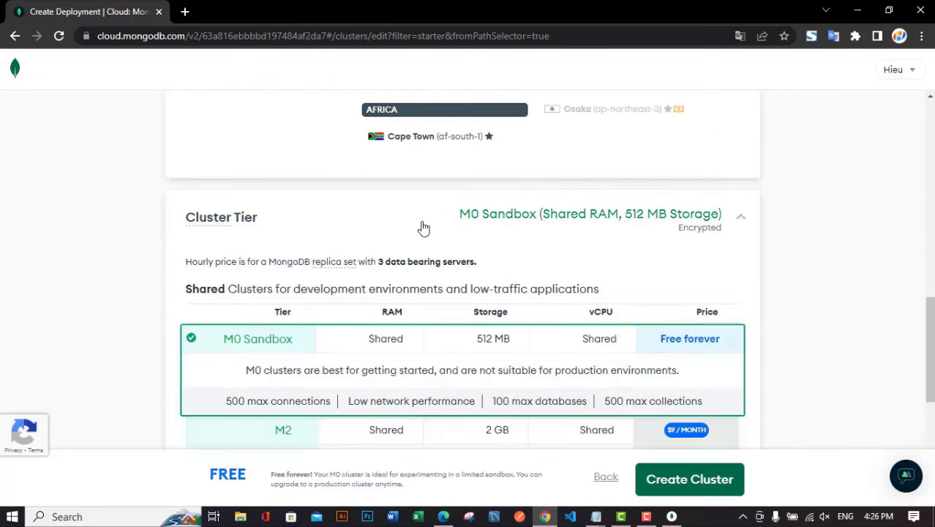
{"action": "scroll", "coordinate": [411, 239], "scroll_direction": "down", "scroll_amount": 2}
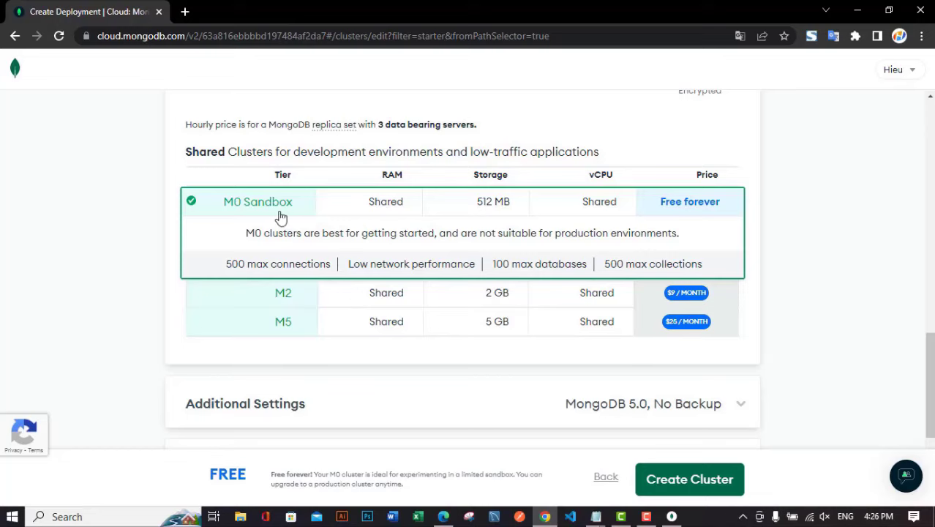
Expand the Additional Settings section and review the backup and Termination Protection options.
{"action": "scroll", "coordinate": [342, 255], "scroll_direction": "down", "scroll_amount": 3}
{"action": "left_click_drag", "start_coordinate": [299, 234], "coordinate": [388, 247]}
{"action": "scroll", "coordinate": [391, 247], "scroll_direction": "down", "scroll_amount": 2}
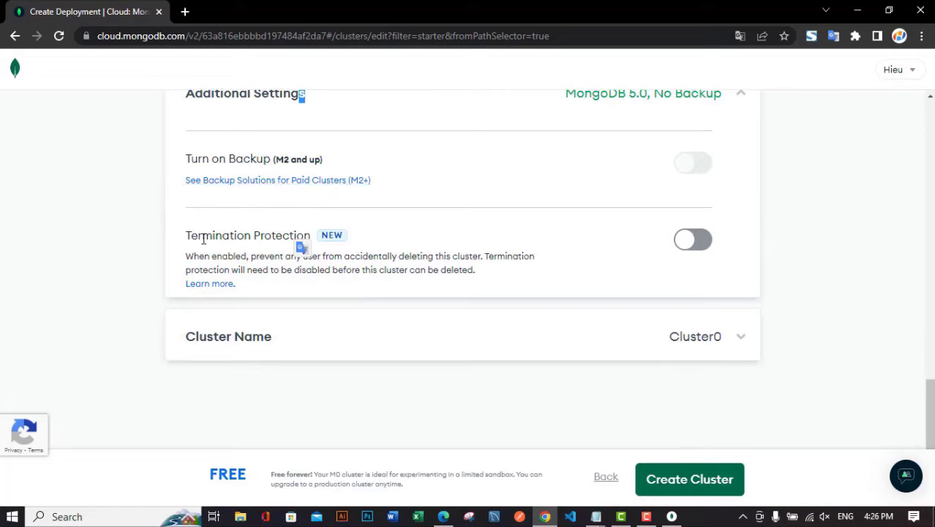
{"action": "left_click_drag", "start_coordinate": [203, 239], "coordinate": [349, 258]}
{"action": "left_click", "coordinate": [374, 273]}
{"action": "scroll", "coordinate": [466, 255], "scroll_direction": "down", "scroll_amount": 1}
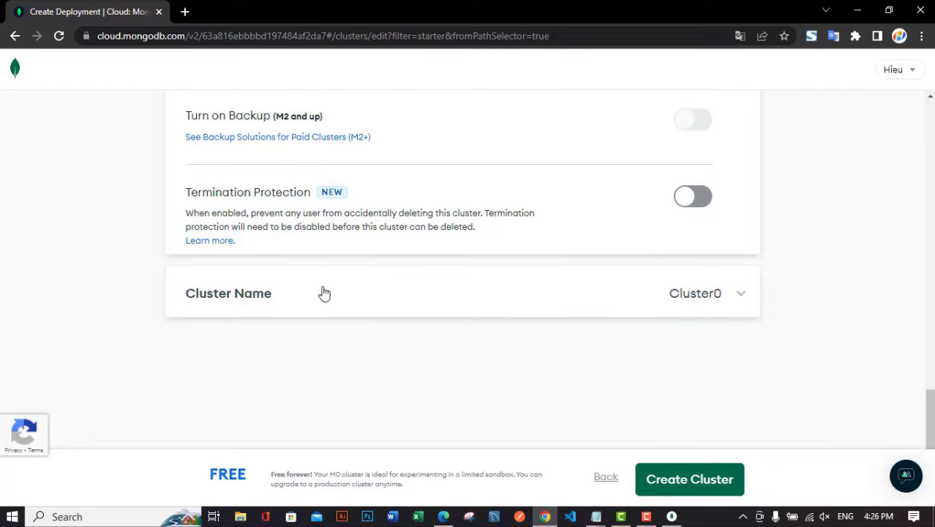
Name the shared cluster Website and create it.
{"action": "left_click", "coordinate": [323, 292]}
{"action": "scroll", "coordinate": [406, 242], "scroll_direction": "down", "scroll_amount": 1}
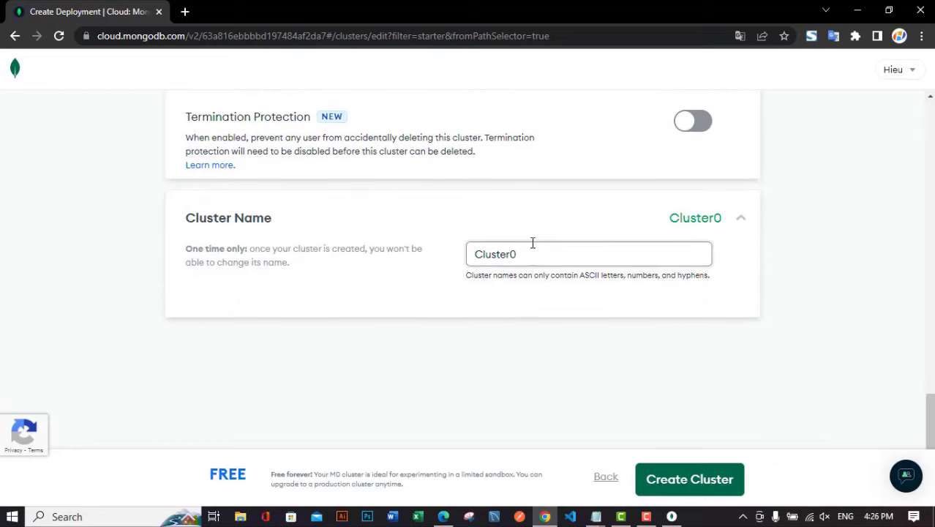
{"action": "left_click_drag", "start_coordinate": [534, 255], "coordinate": [452, 265]}
{"action": "left_click", "coordinate": [524, 256]}
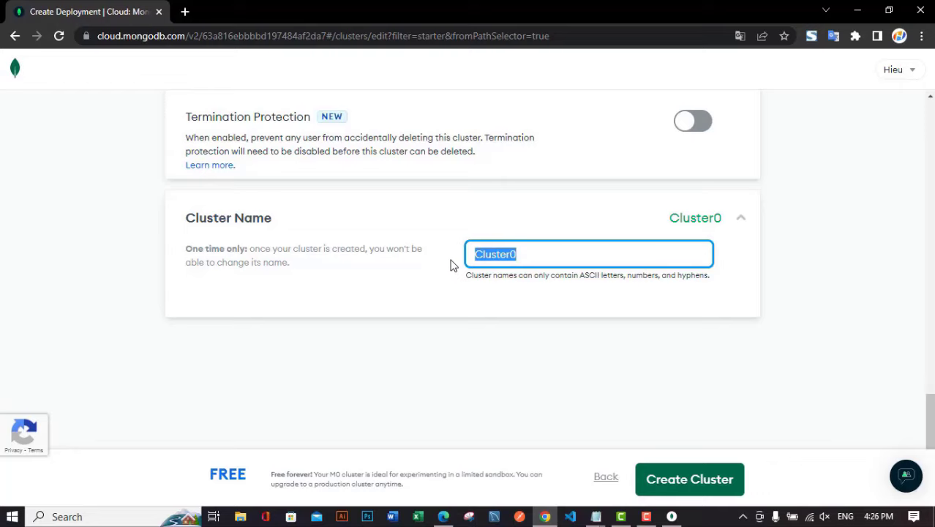
{"action": "left_click", "coordinate": [530, 253]}
{"action": "key", "text": "ctrl+a"}
{"action": "type", "text": "Website"}
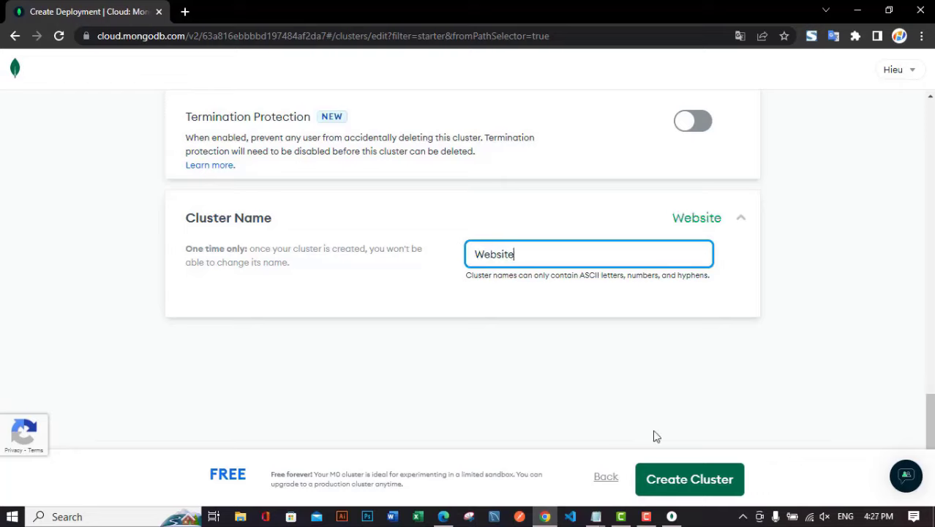
{"action": "left_click", "coordinate": [693, 487]}
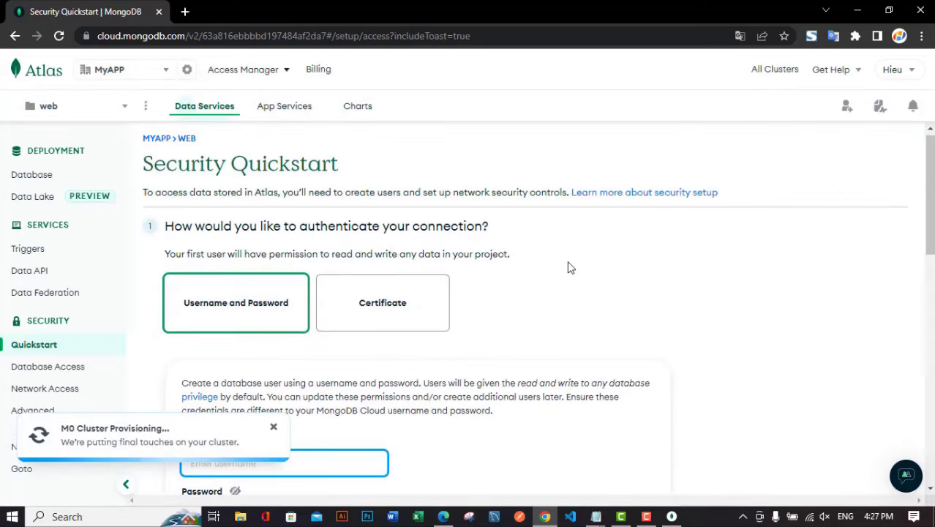
Create a database user with username-and-password authentication, entering the username and using an autogenerated secure password.
{"action": "scroll", "coordinate": [567, 265], "scroll_direction": "down", "scroll_amount": 1}
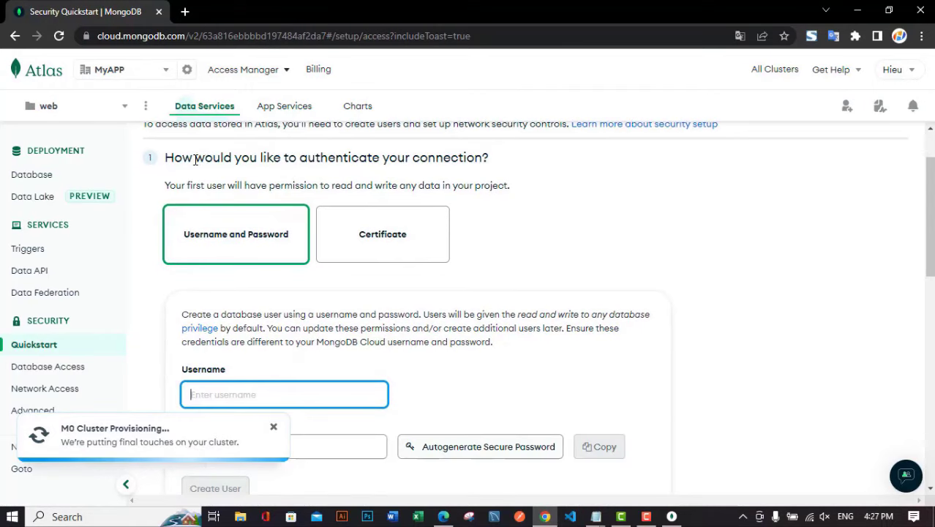
{"action": "left_click_drag", "start_coordinate": [195, 157], "coordinate": [489, 158]}
{"action": "scroll", "coordinate": [337, 293], "scroll_direction": "down", "scroll_amount": 2}
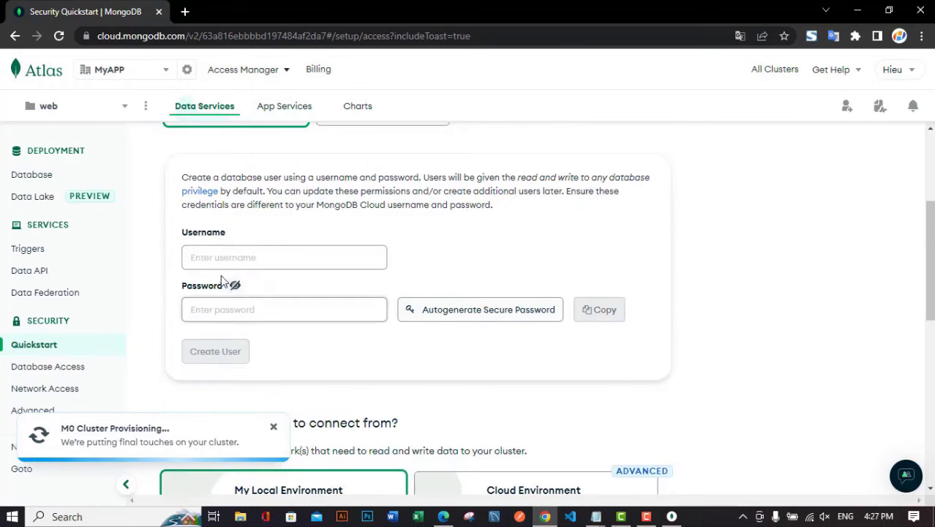
{"action": "left_click", "coordinate": [215, 264]}
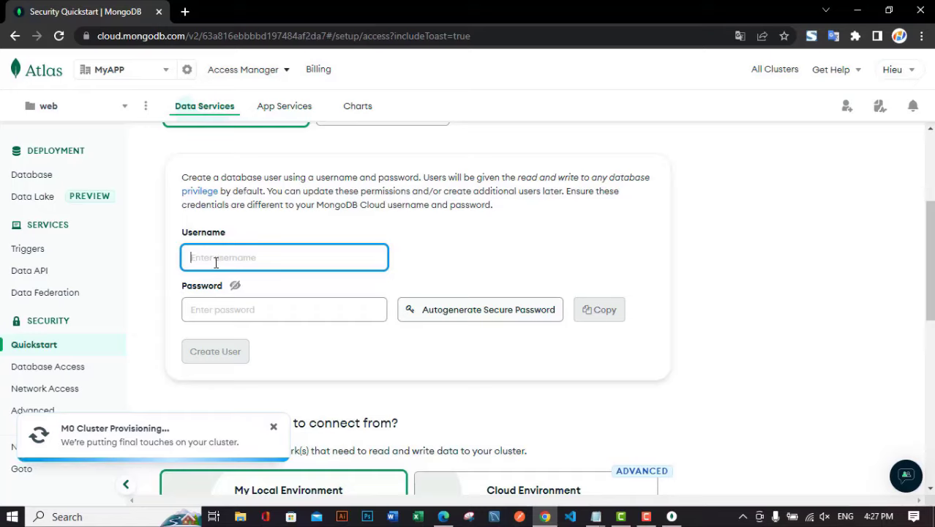
{"action": "type", "text": "h"}
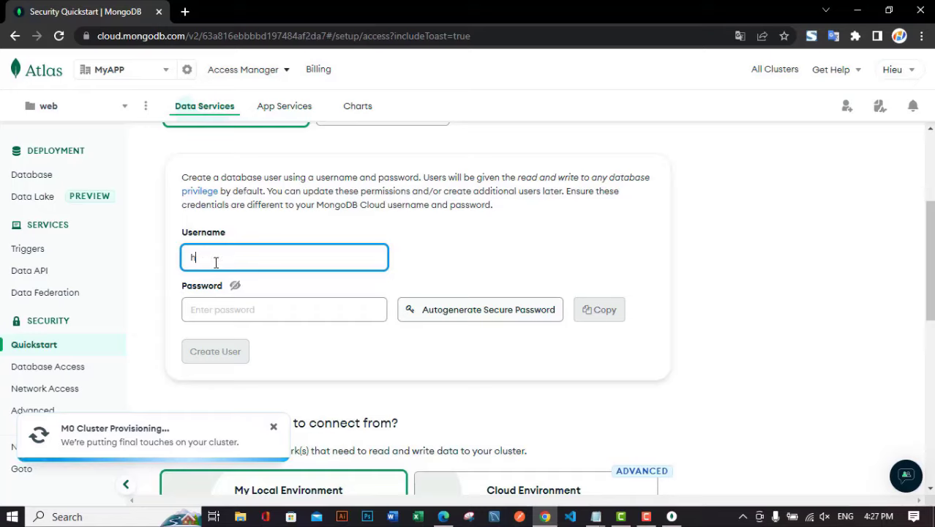
{"action": "type", "text": "ien"}
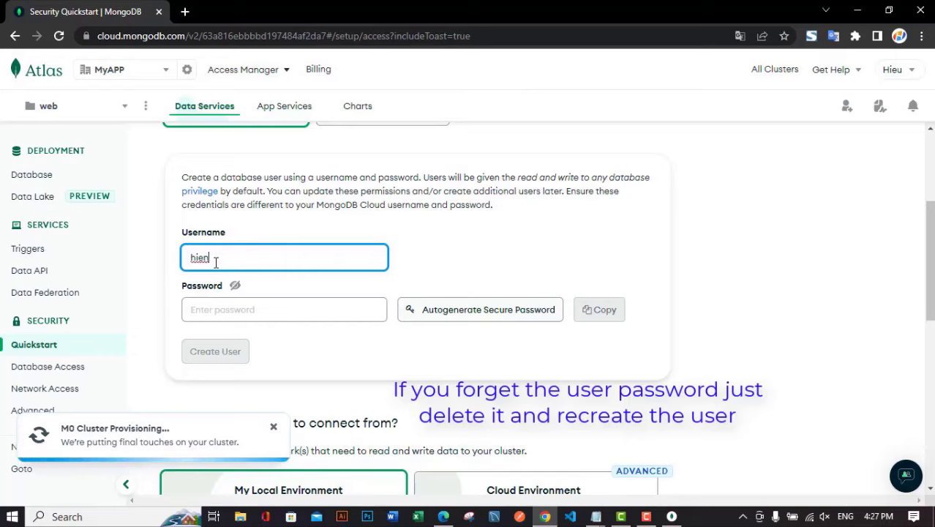
{"action": "left_click", "coordinate": [284, 309]}
{"action": "left_click", "coordinate": [436, 313]}
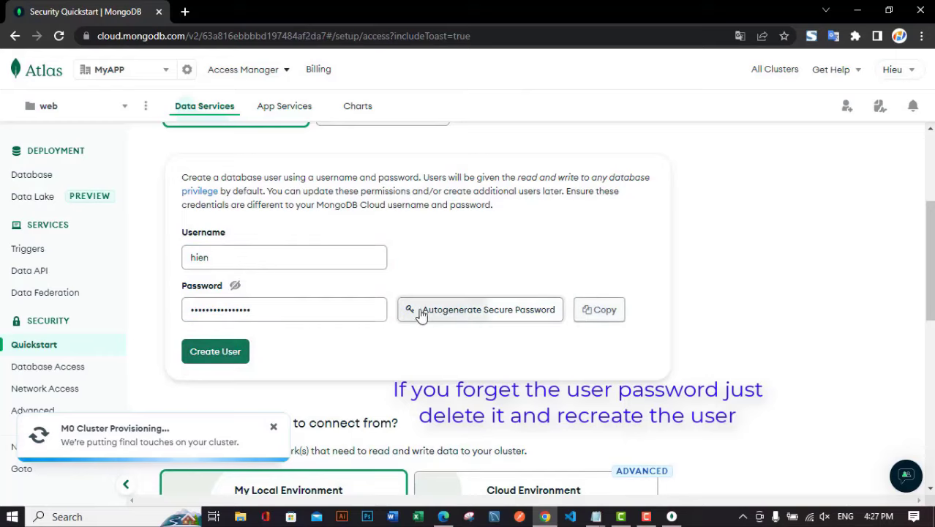
{"action": "scroll", "coordinate": [329, 307], "scroll_direction": "down", "scroll_amount": 1}
{"action": "left_click", "coordinate": [224, 291]}
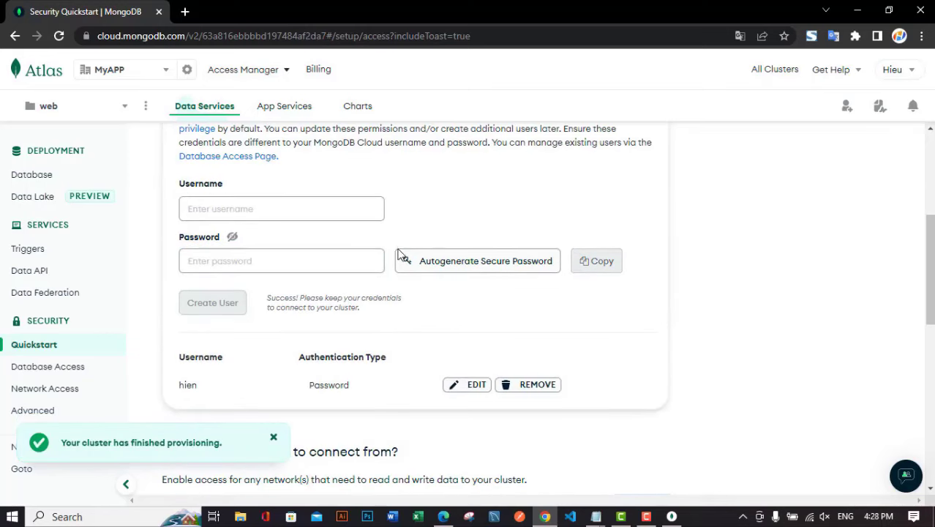
Keep My Local Environment and the existing IP access list, finish the security quickstart and go to the database deployments.
{"action": "scroll", "coordinate": [246, 338], "scroll_direction": "down", "scroll_amount": 1}
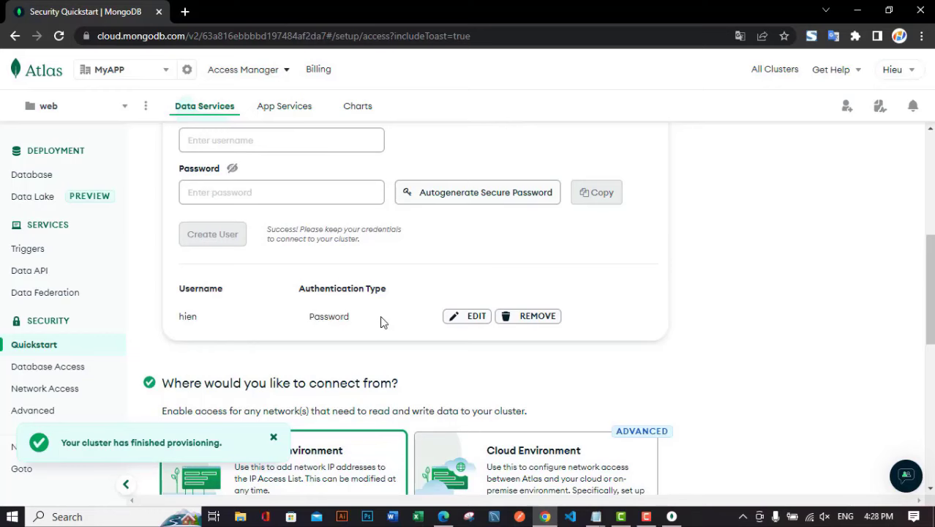
{"action": "scroll", "coordinate": [413, 245], "scroll_direction": "down", "scroll_amount": 4}
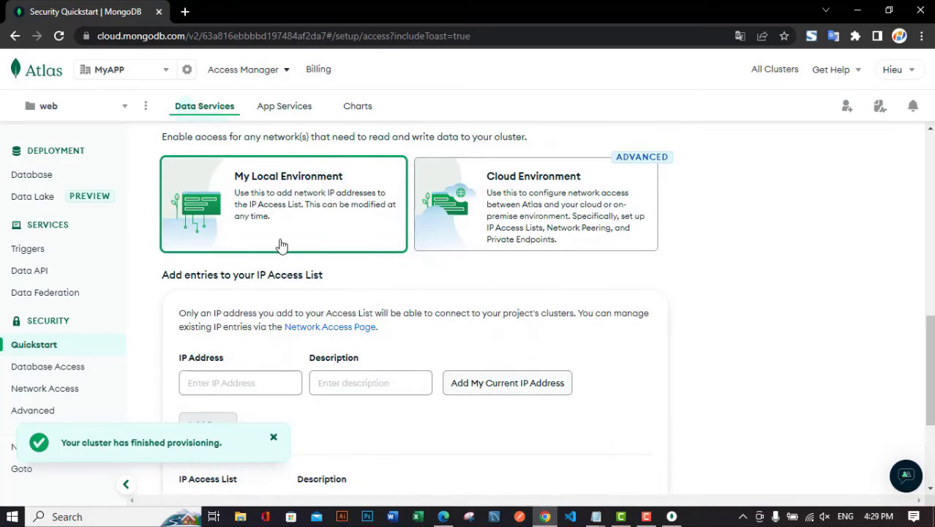
{"action": "scroll", "coordinate": [307, 242], "scroll_direction": "down", "scroll_amount": 1}
{"action": "left_click", "coordinate": [242, 315]}
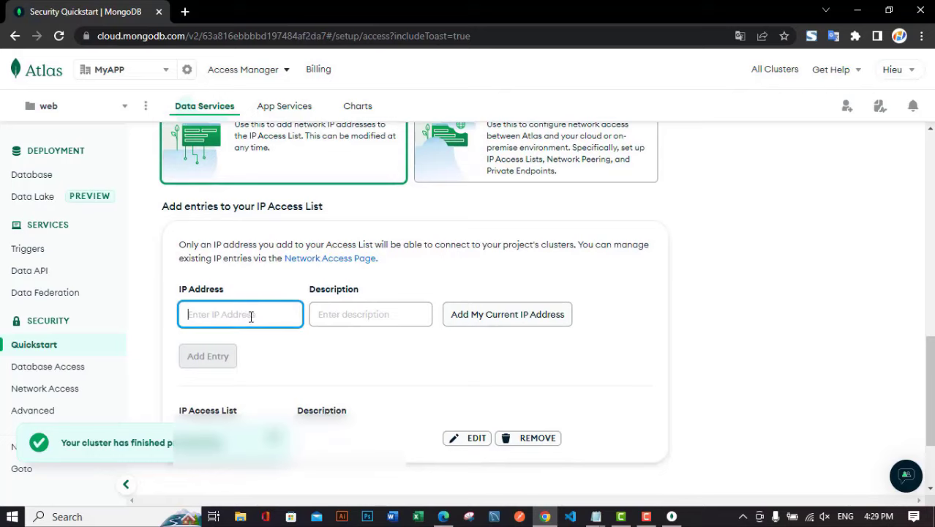
{"action": "scroll", "coordinate": [288, 353], "scroll_direction": "down", "scroll_amount": 1}
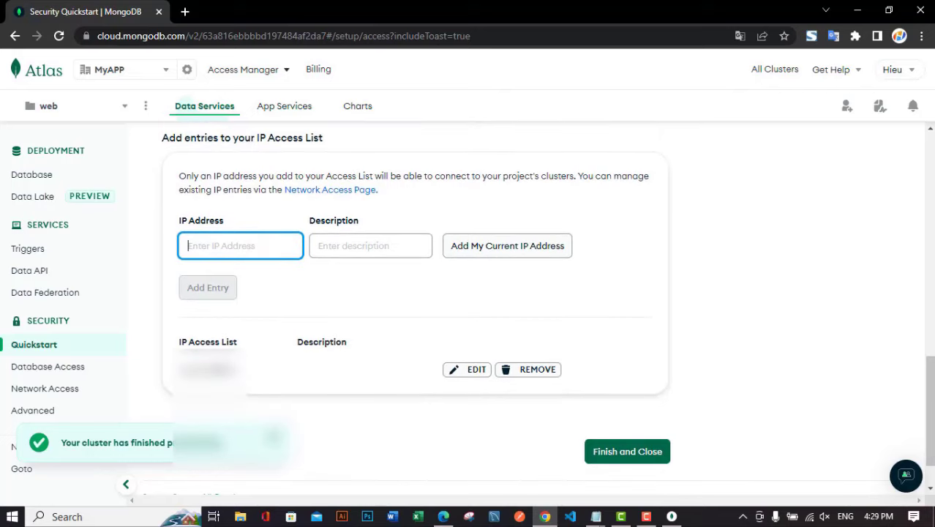
{"action": "scroll", "coordinate": [268, 307], "scroll_direction": "down", "scroll_amount": 1}
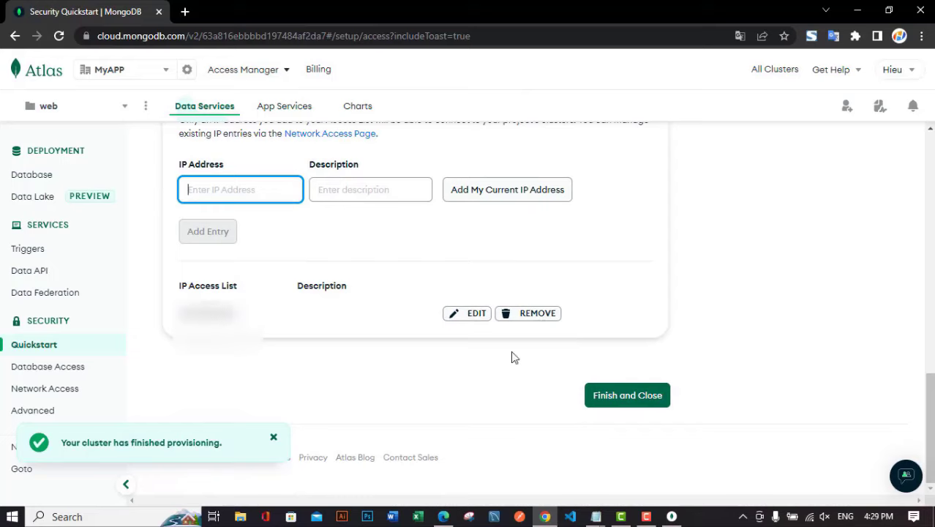
{"action": "left_click", "coordinate": [626, 396]}
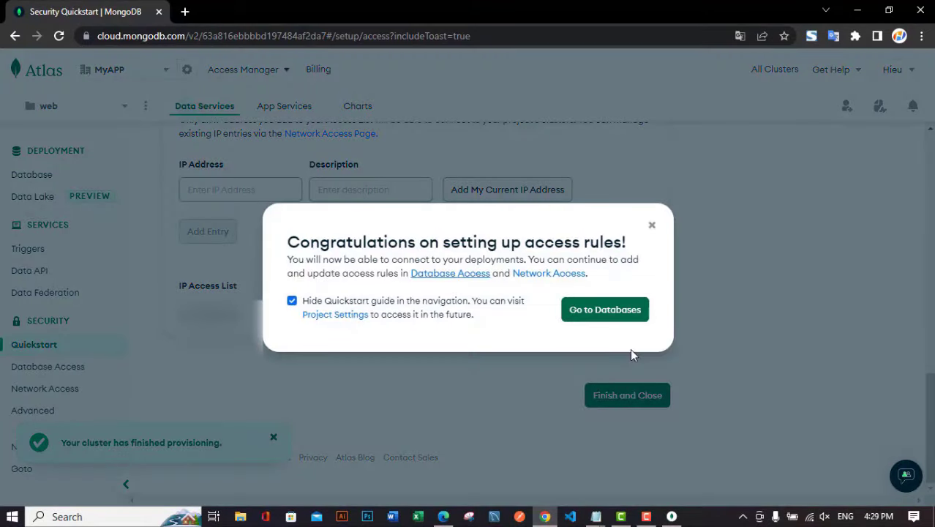
{"action": "left_click", "coordinate": [594, 311]}
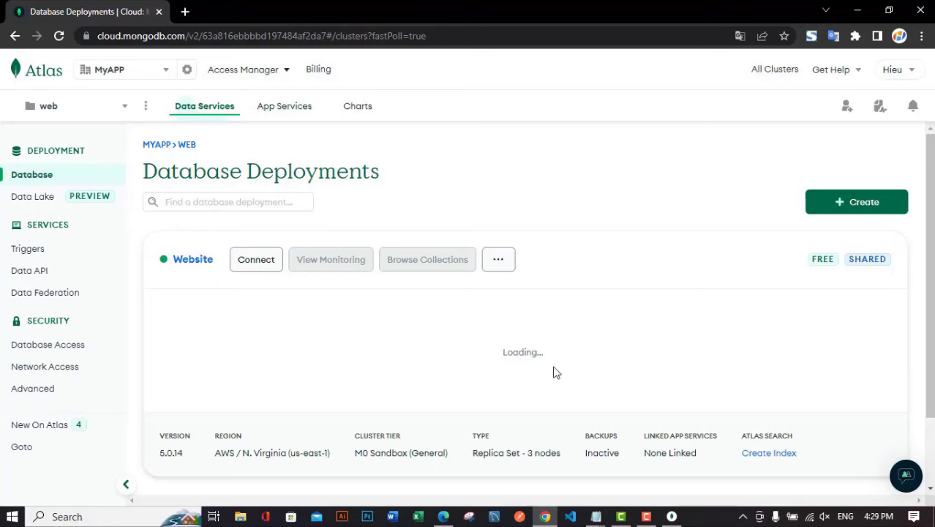
Choose MongoDB Compass as the connection method for the Website cluster and copy the connection string for version 1.12 or later.
{"action": "mouse_move", "coordinate": [205, 226]}
{"action": "left_mouse_down"}
{"action": "mouse_move", "coordinate": [290, 297]}
{"action": "mouse_move", "coordinate": [207, 227]}
{"action": "left_mouse_up"}
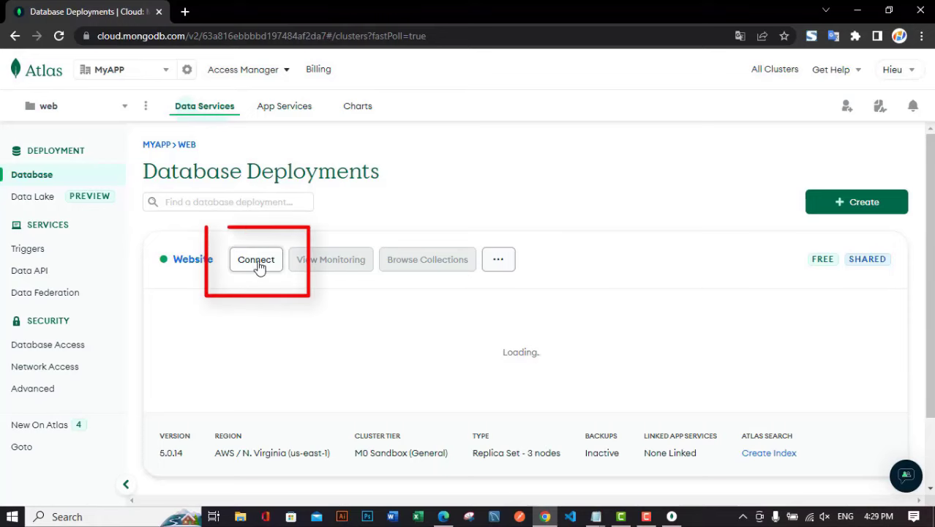
{"action": "left_click", "coordinate": [256, 264]}
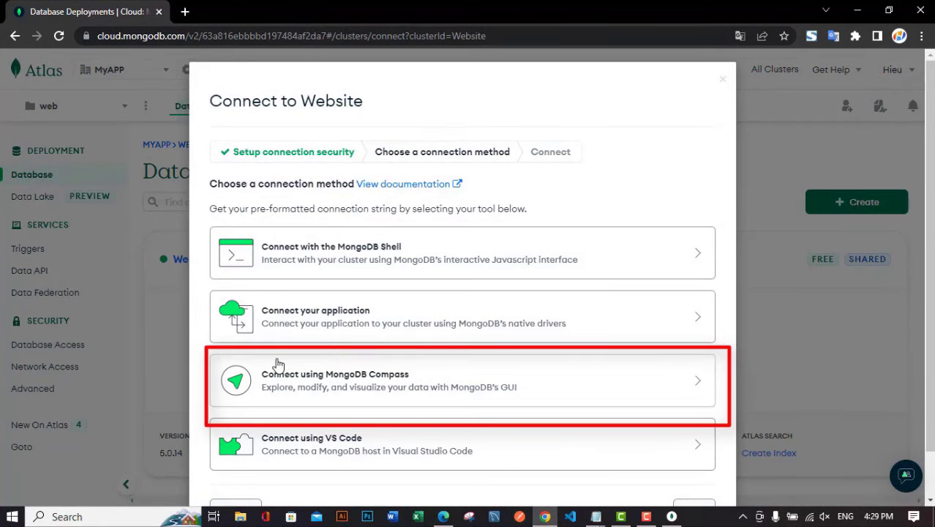
{"action": "left_click", "coordinate": [547, 380]}
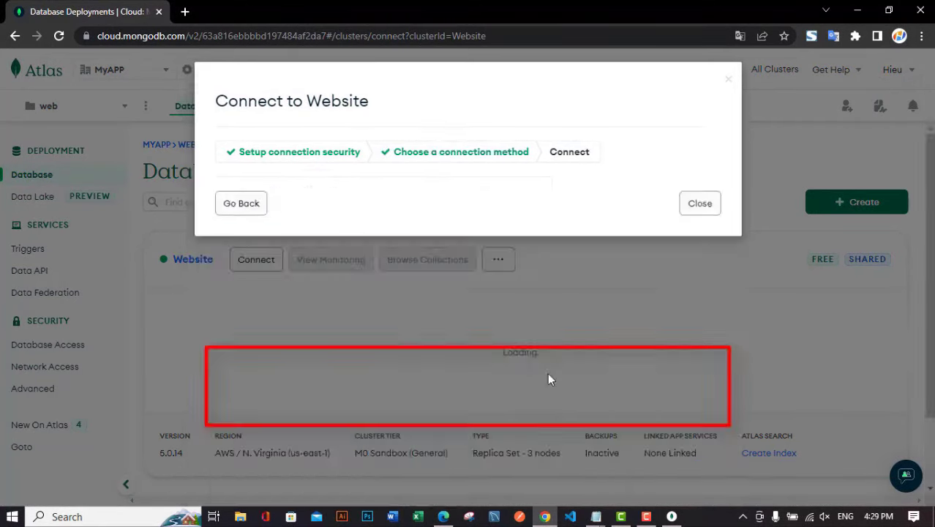
{"action": "left_click", "coordinate": [449, 203]}
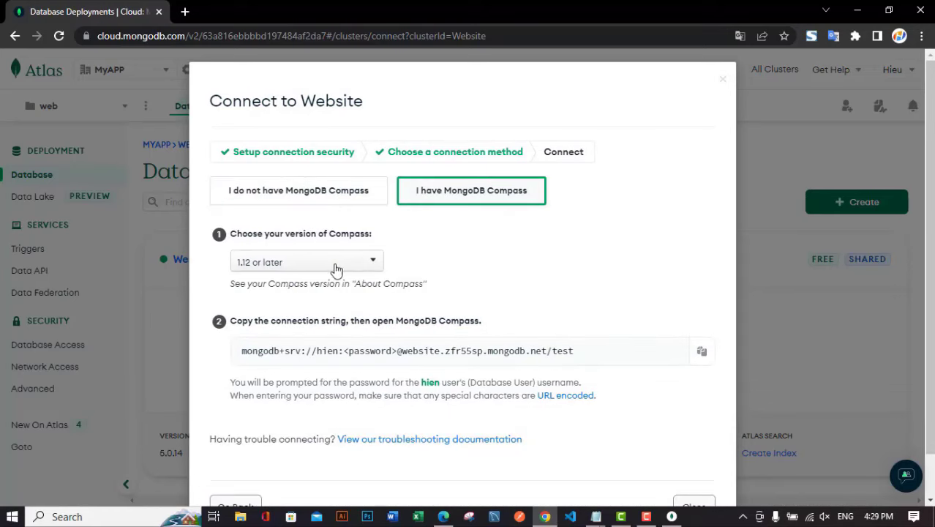
{"action": "scroll", "coordinate": [412, 300], "scroll_direction": "down", "scroll_amount": 1}
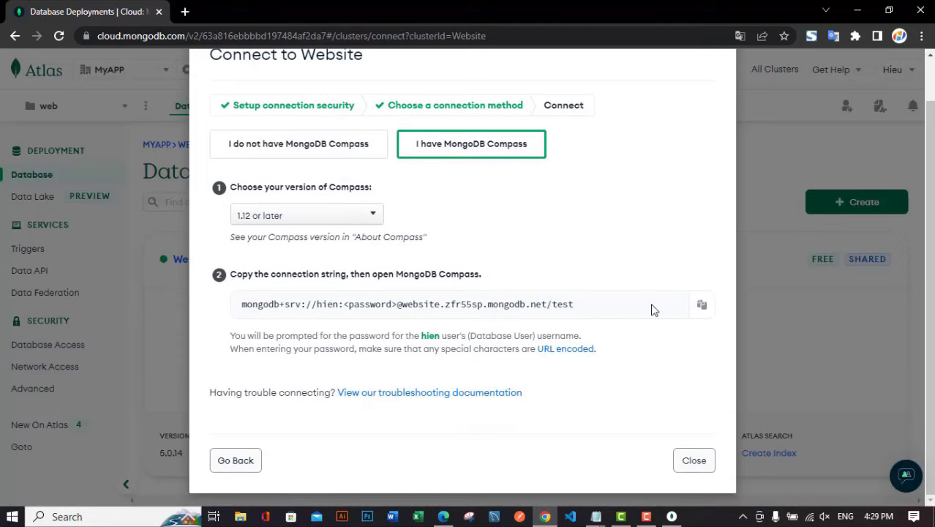
{"action": "left_click", "coordinate": [701, 305]}
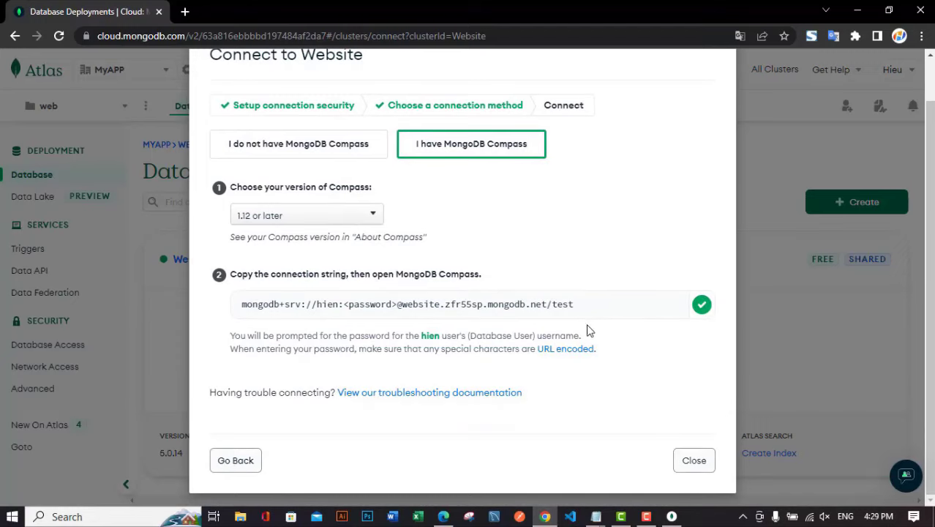
Switch to MongoDB Compass, open a new connection and replace its URI with the copied Atlas connection string.
{"action": "left_click", "coordinate": [672, 517]}
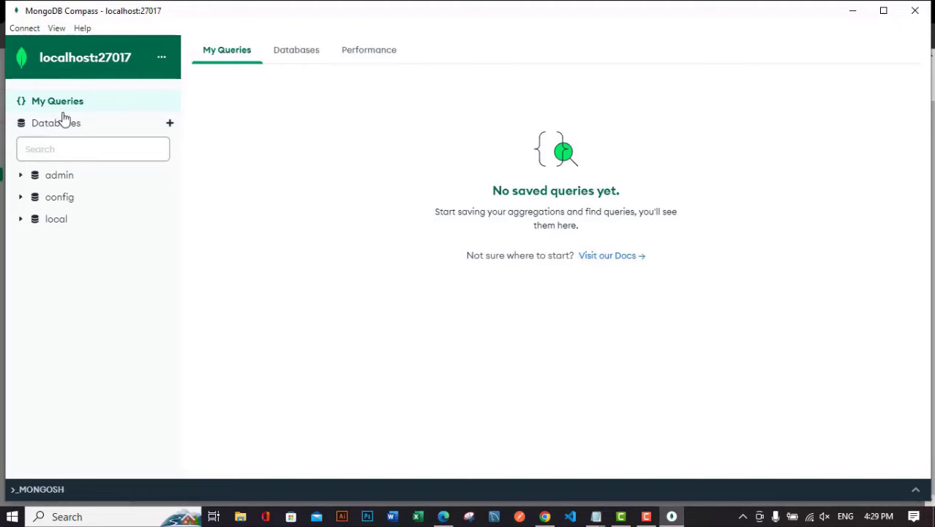
{"action": "left_click", "coordinate": [25, 29]}
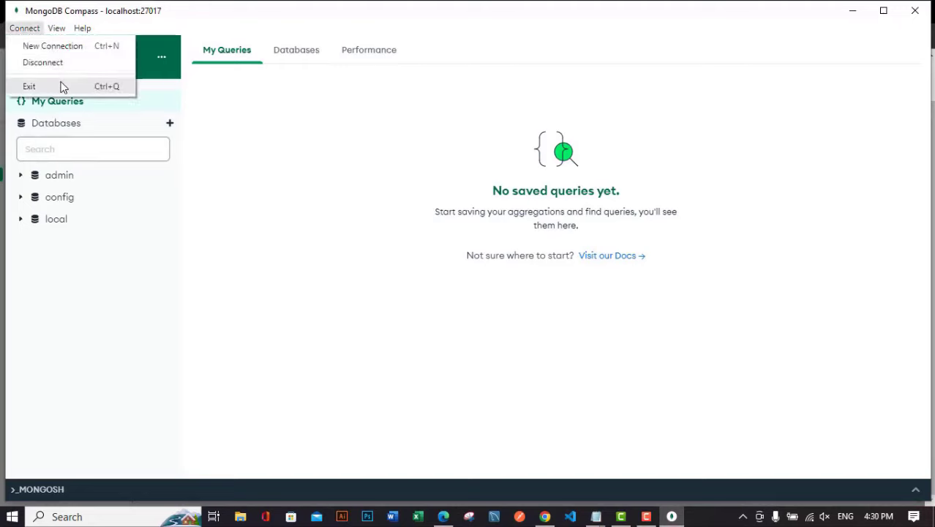
{"action": "left_click", "coordinate": [50, 46]}
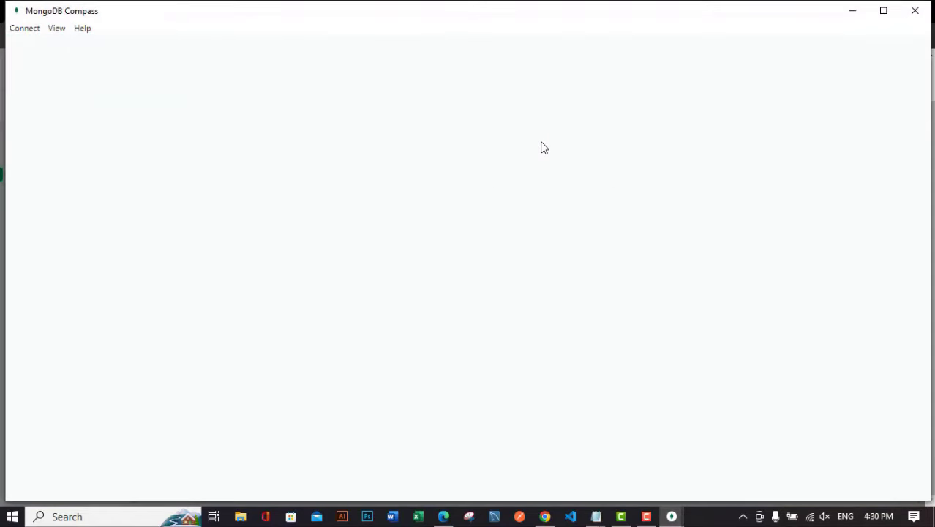
{"action": "left_click", "coordinate": [883, 10]}
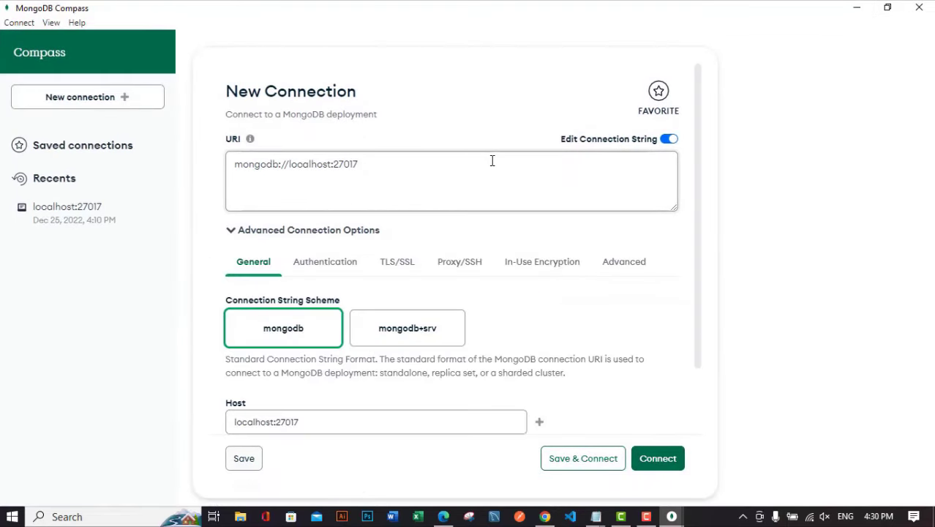
{"action": "double_click", "coordinate": [271, 164]}
{"action": "triple_click", "coordinate": [271, 164]}
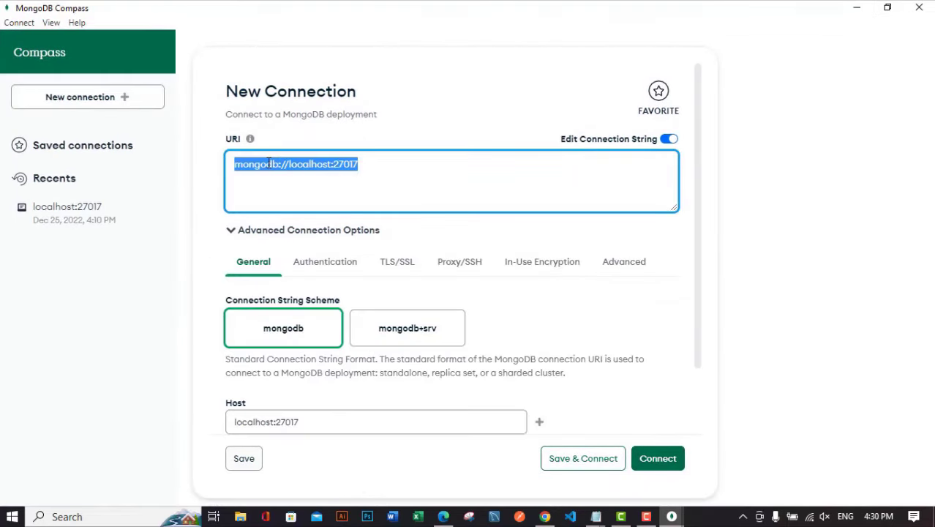
{"action": "key", "text": "ctrl+v"}
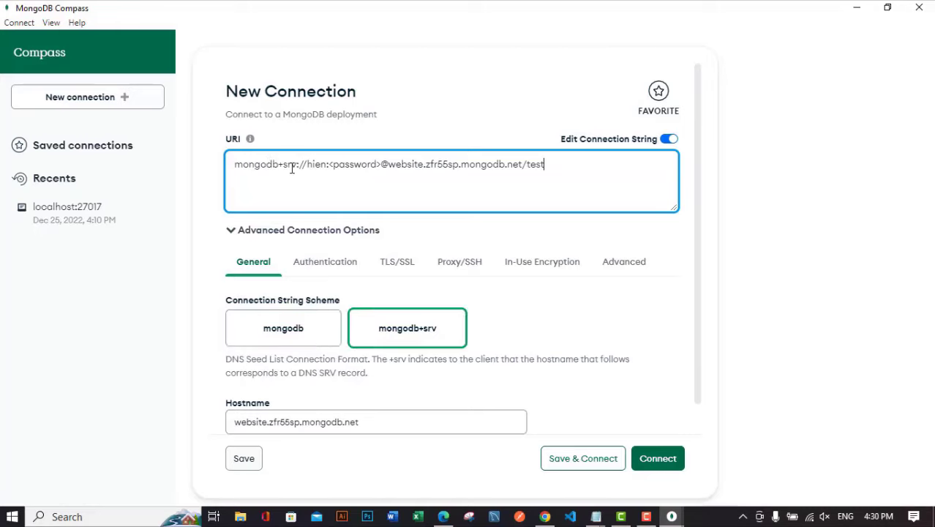
Replace the password placeholder in the URI with the database user's password, and check the connection's hostname and authentication options.
{"action": "double_click", "coordinate": [347, 164]}
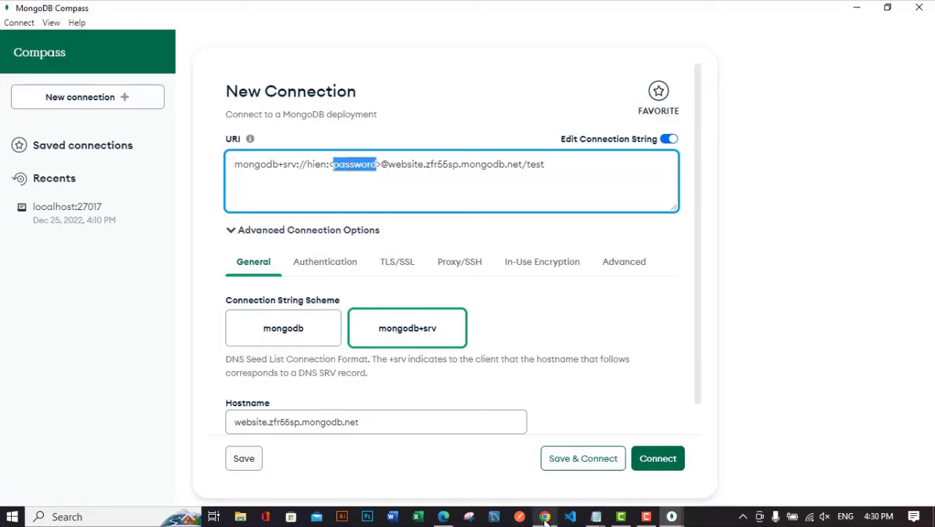
{"action": "mouse_move", "coordinate": [545, 518]}
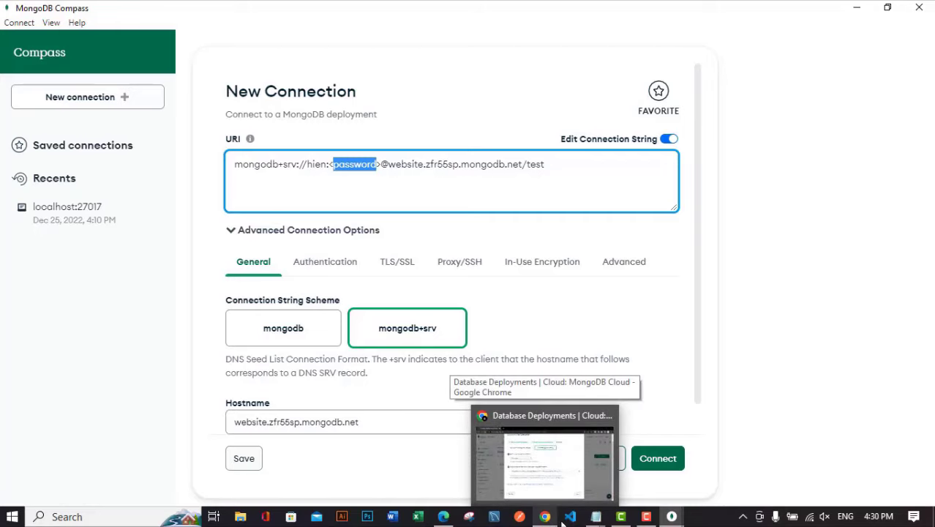
{"action": "key", "text": "ctrl+v"}
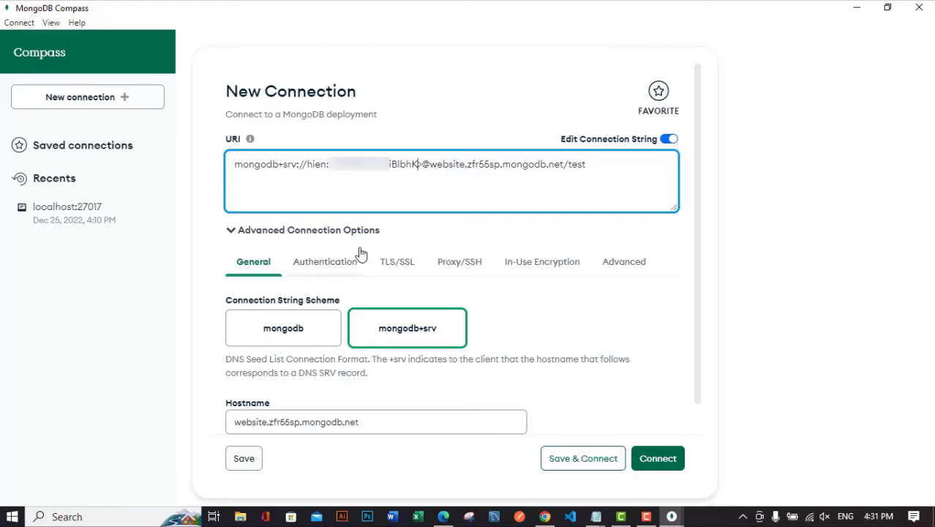
{"action": "scroll", "coordinate": [305, 290], "scroll_direction": "down", "scroll_amount": 1}
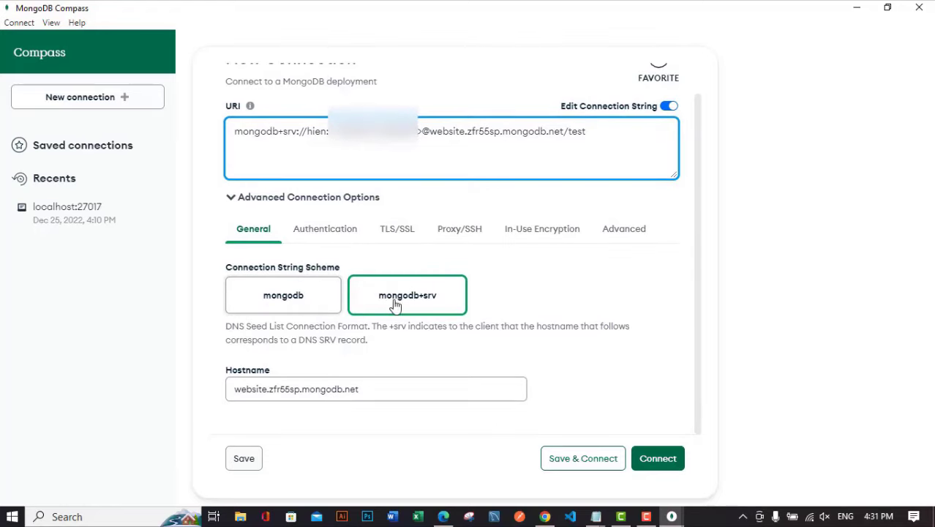
{"action": "left_click_drag", "start_coordinate": [271, 392], "coordinate": [346, 392]}
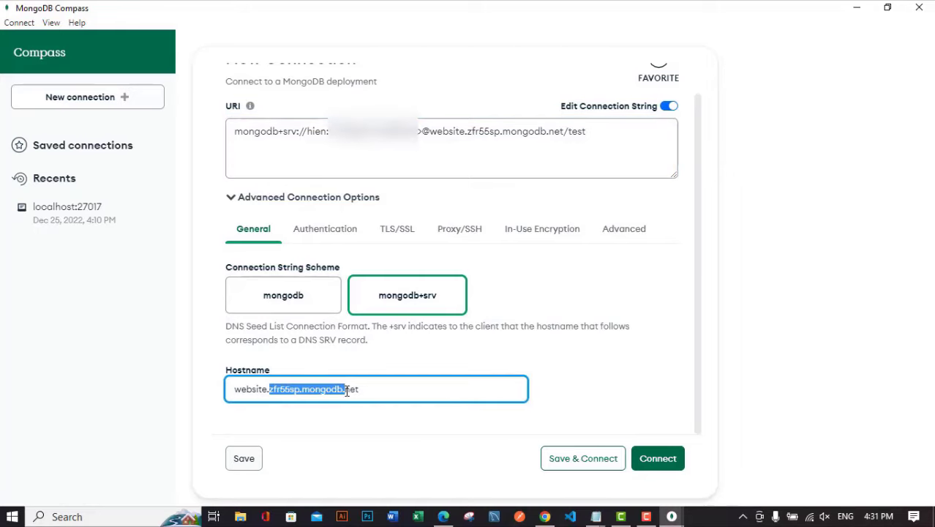
{"action": "left_click", "coordinate": [311, 238]}
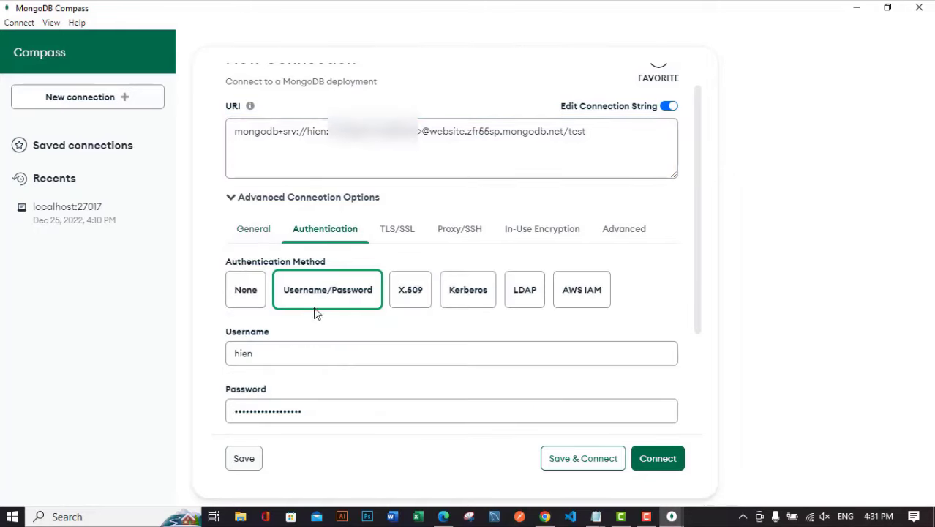
Save the connection to favorites as mywebsite with the blue color.
{"action": "left_click", "coordinate": [244, 460]}
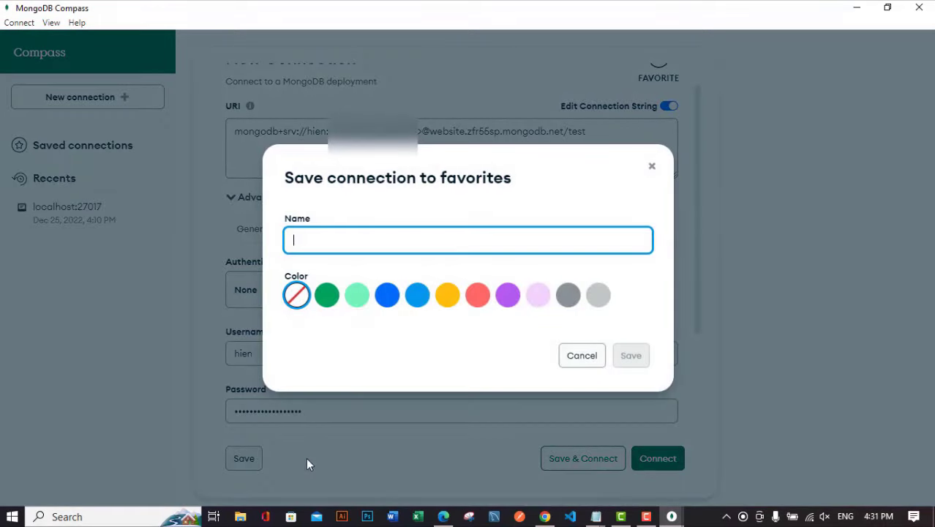
{"action": "left_click", "coordinate": [354, 234]}
{"action": "type", "text": "mywebs"}
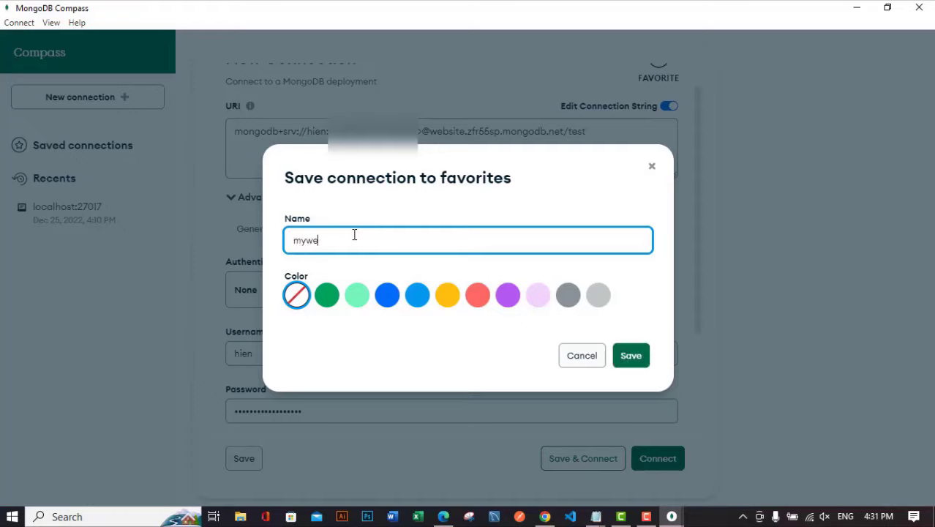
{"action": "type", "text": "ite"}
{"action": "left_click", "coordinate": [386, 294]}
{"action": "type", "text": "webs"}
{"action": "left_click", "coordinate": [632, 357]}
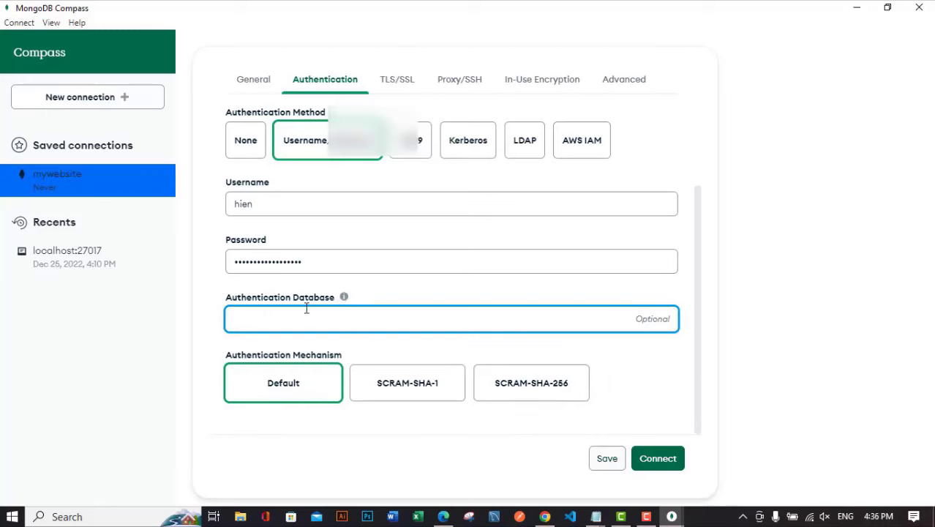
Switch back to the Website cluster's connection dialog in Chrome.
{"action": "key", "text": "alt+Tab"}
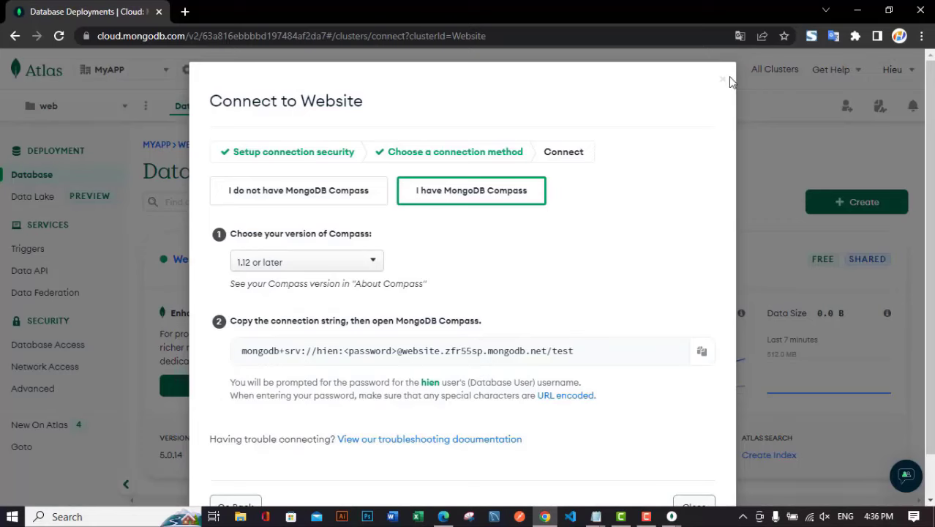